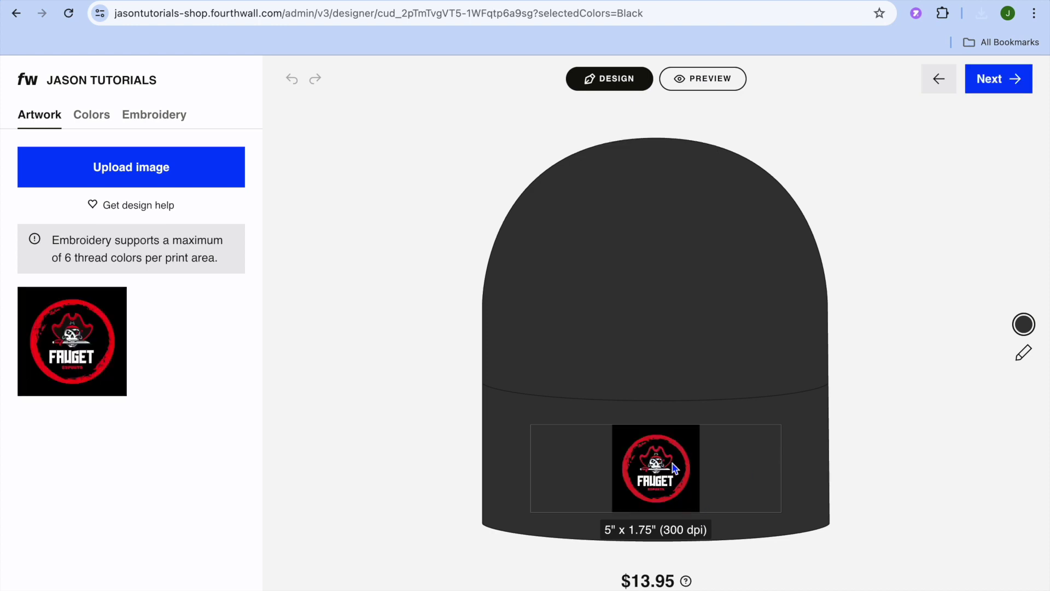
Finish the beanie design, name the product "test" and publish it.
{"action": "left_click", "coordinate": [1003, 79]}
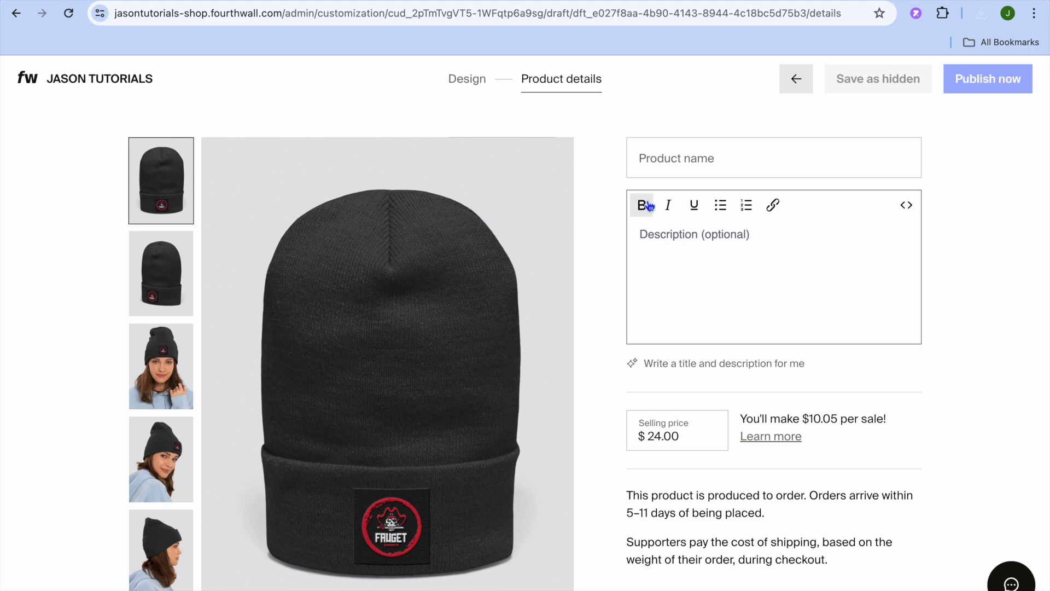
{"action": "left_click", "coordinate": [688, 163]}
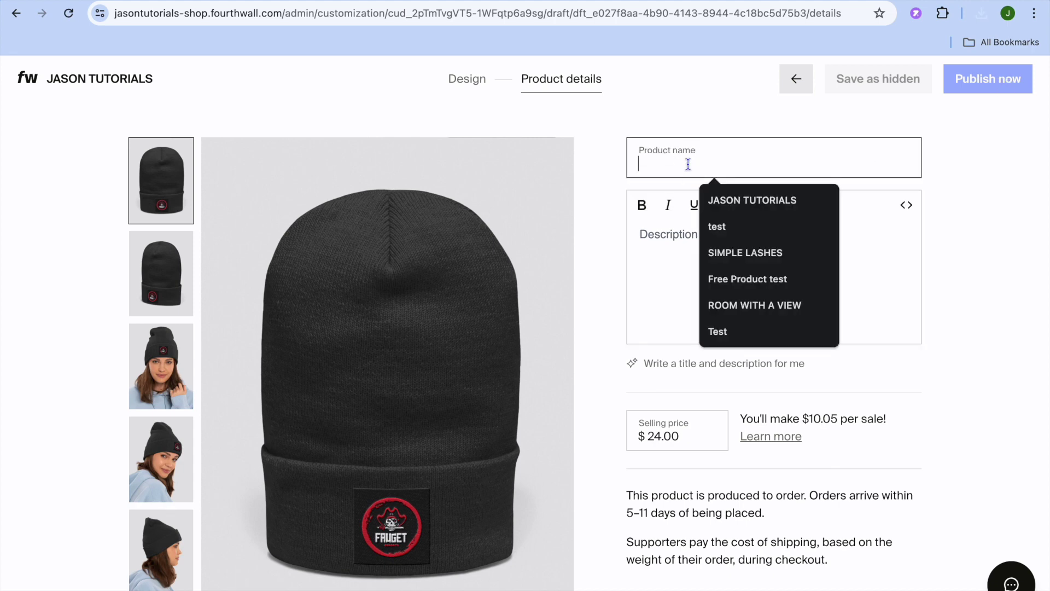
{"action": "left_click", "coordinate": [715, 224]}
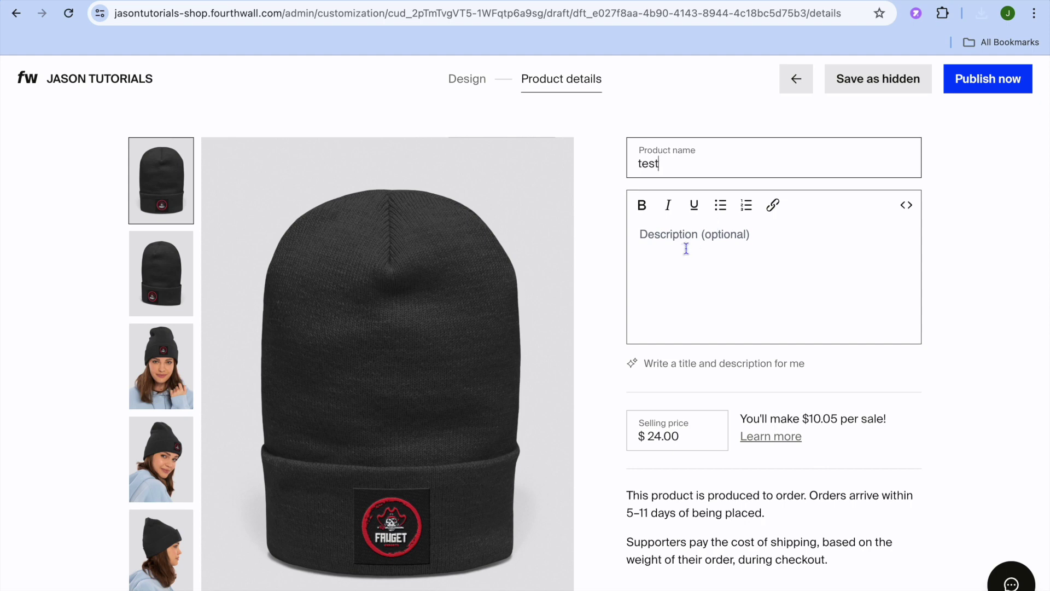
{"action": "scroll", "coordinate": [686, 248], "scroll_direction": "down", "scroll_amount": 1}
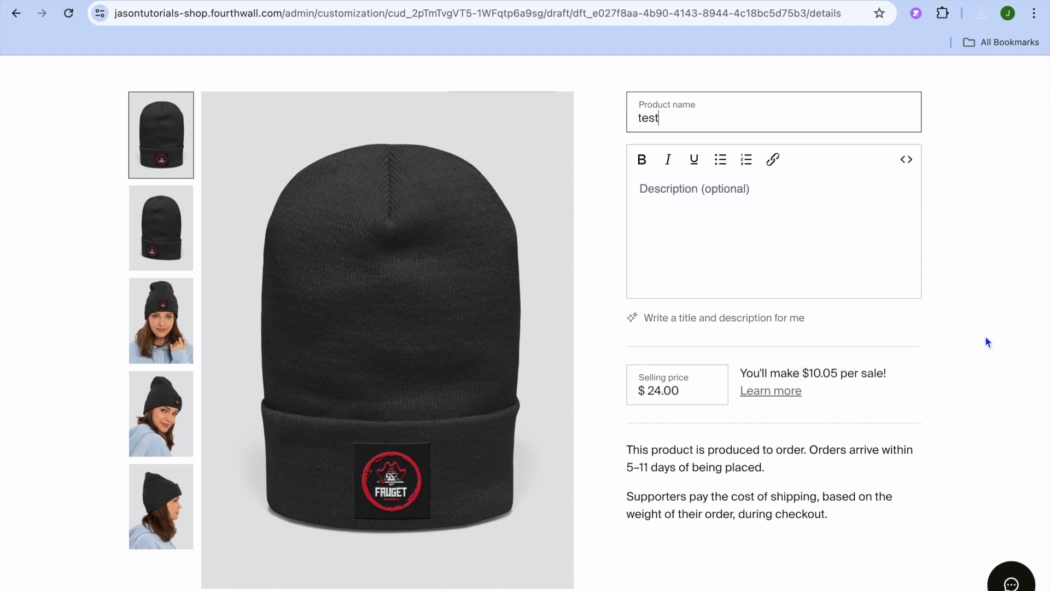
{"action": "scroll", "coordinate": [986, 336], "scroll_direction": "up", "scroll_amount": 1}
{"action": "left_click", "coordinate": [989, 86]}
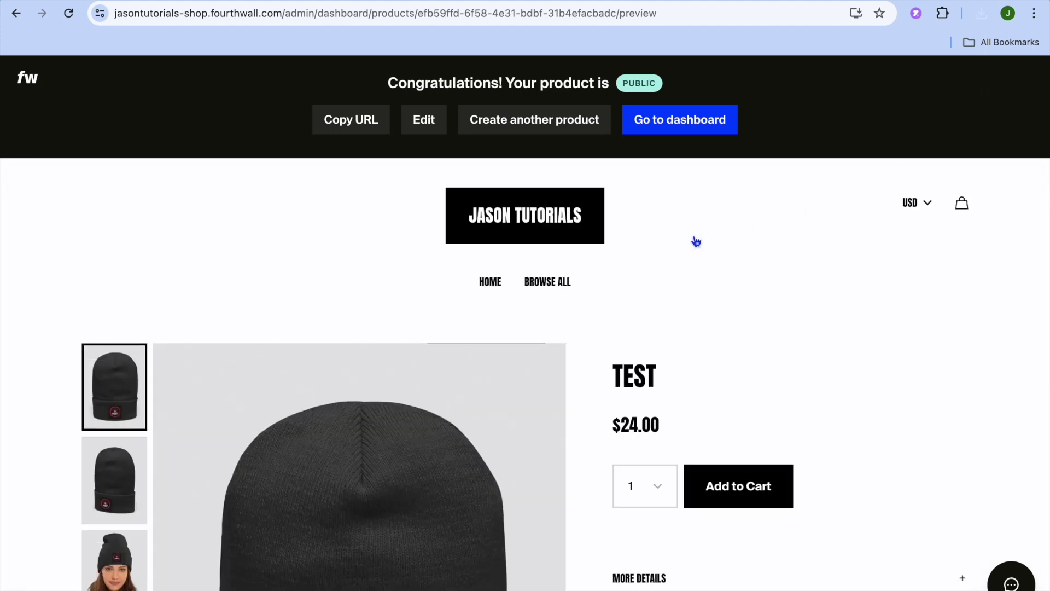
Return from the published product's preview to the dashboard and set up memberships for the shop.
{"action": "scroll", "coordinate": [696, 242], "scroll_direction": "down", "scroll_amount": 8}
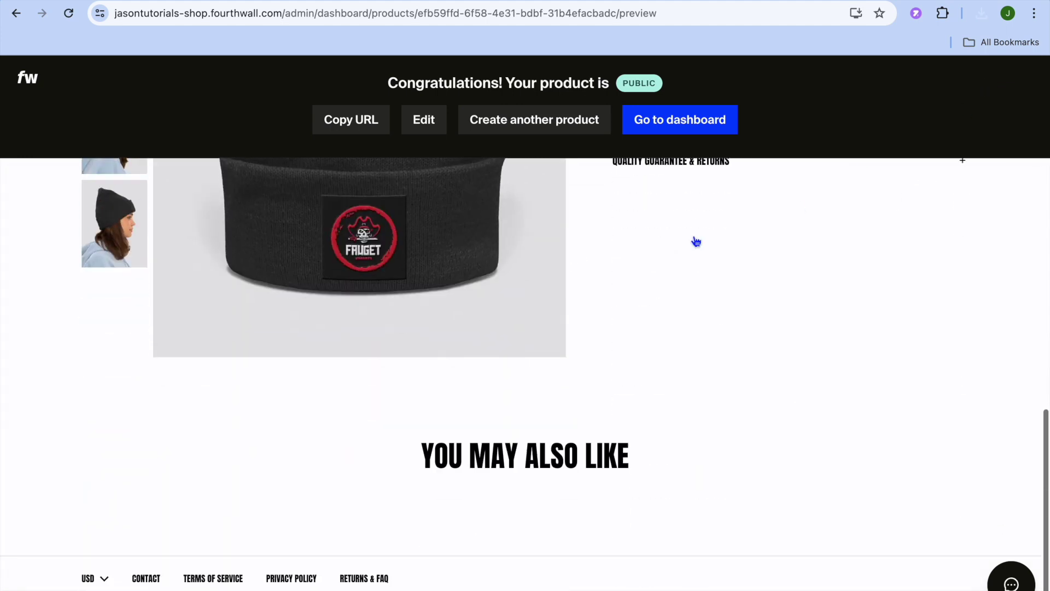
{"action": "scroll", "coordinate": [696, 241], "scroll_direction": "up", "scroll_amount": 8}
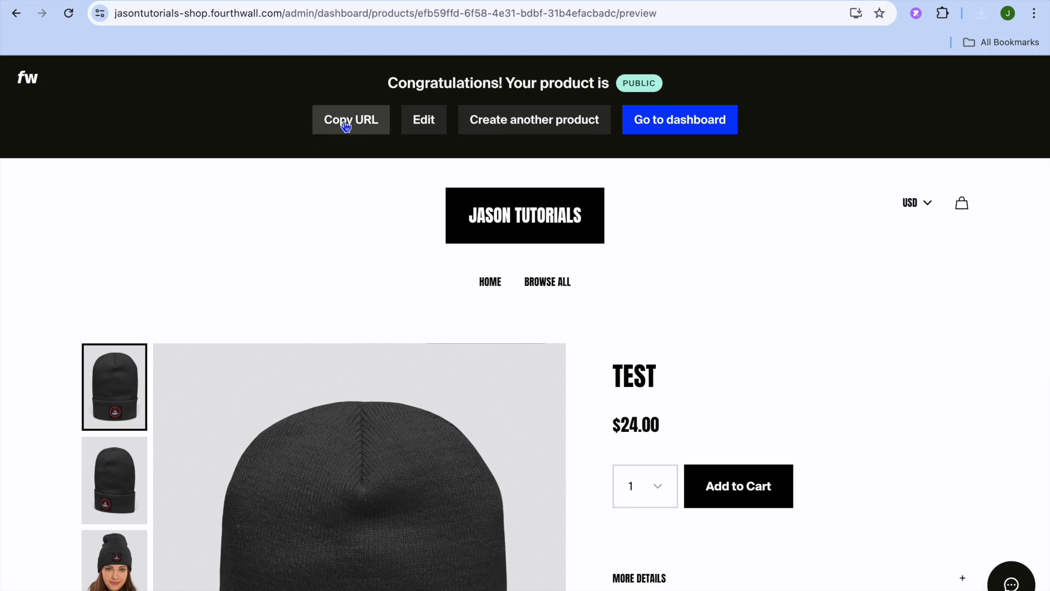
{"action": "scroll", "coordinate": [346, 267], "scroll_direction": "down", "scroll_amount": 6}
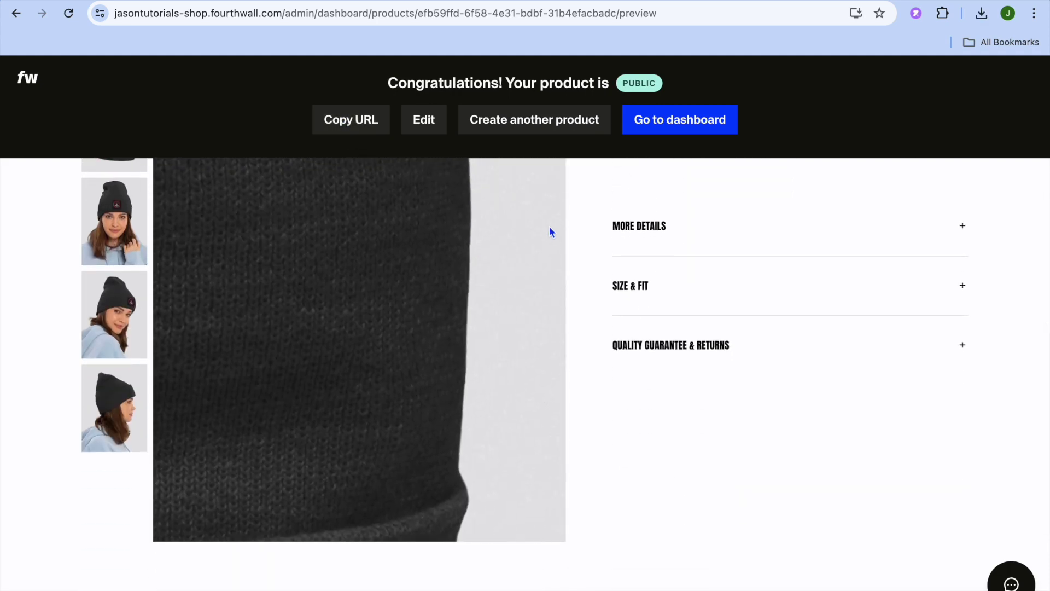
{"action": "left_click", "coordinate": [683, 124]}
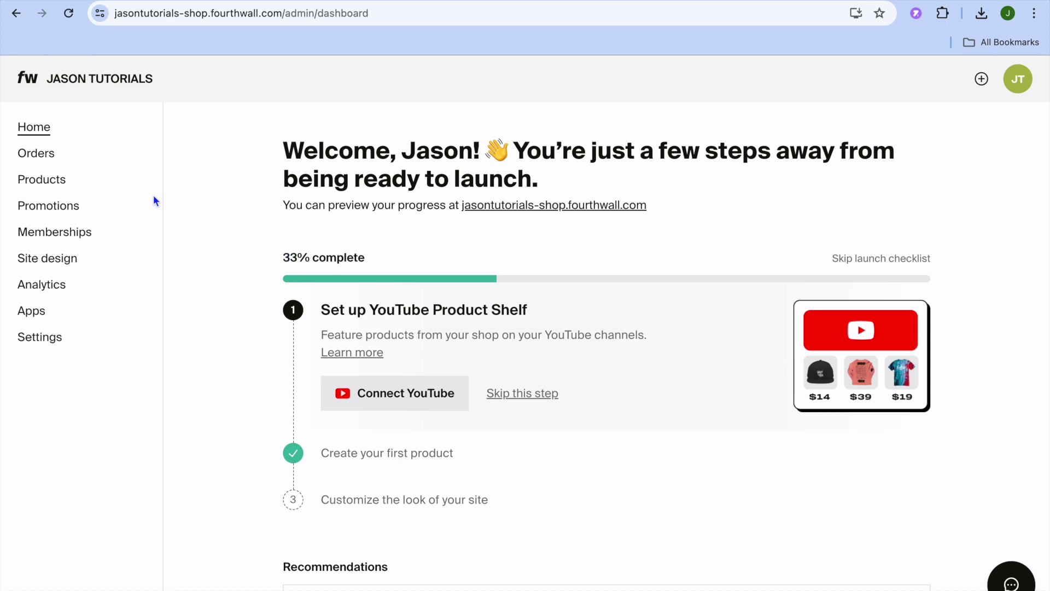
{"action": "left_click", "coordinate": [75, 237]}
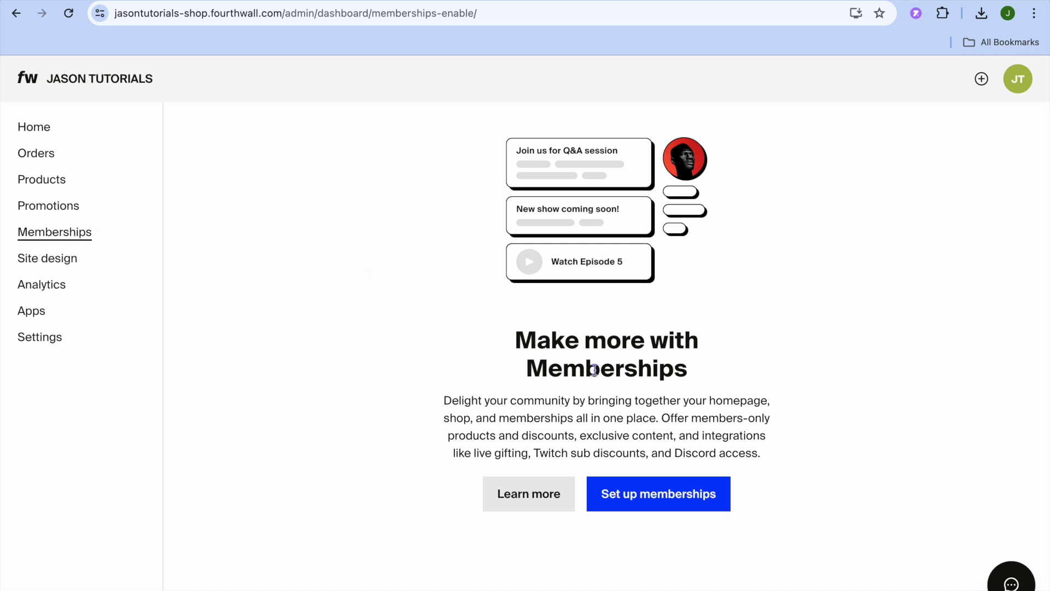
{"action": "left_click", "coordinate": [634, 494]}
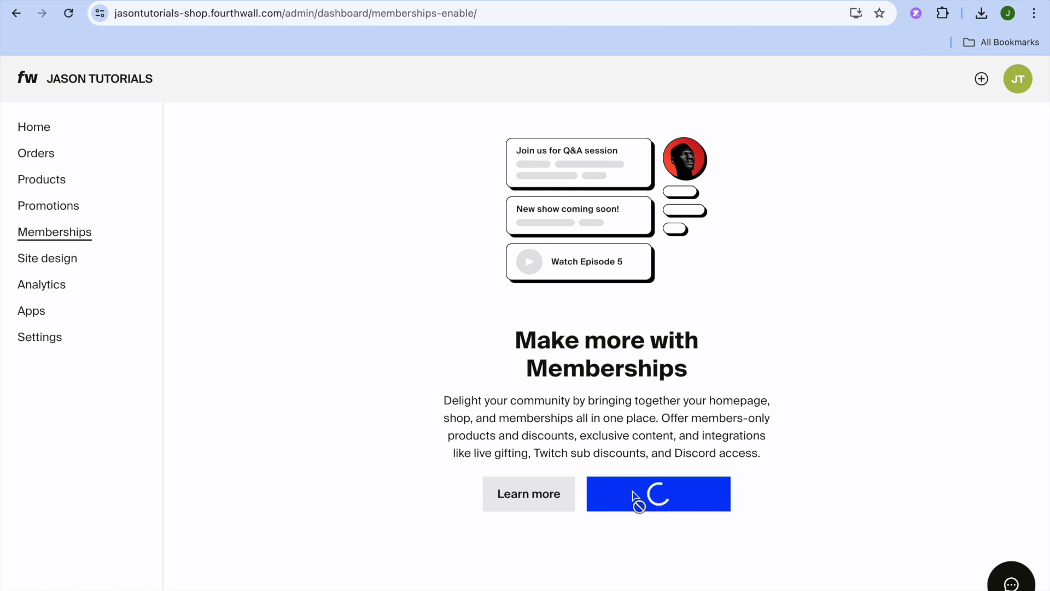
Create a membership tier titled "tier 1" priced at $10 per month.
{"action": "scroll", "coordinate": [633, 494], "scroll_direction": "down", "scroll_amount": 1}
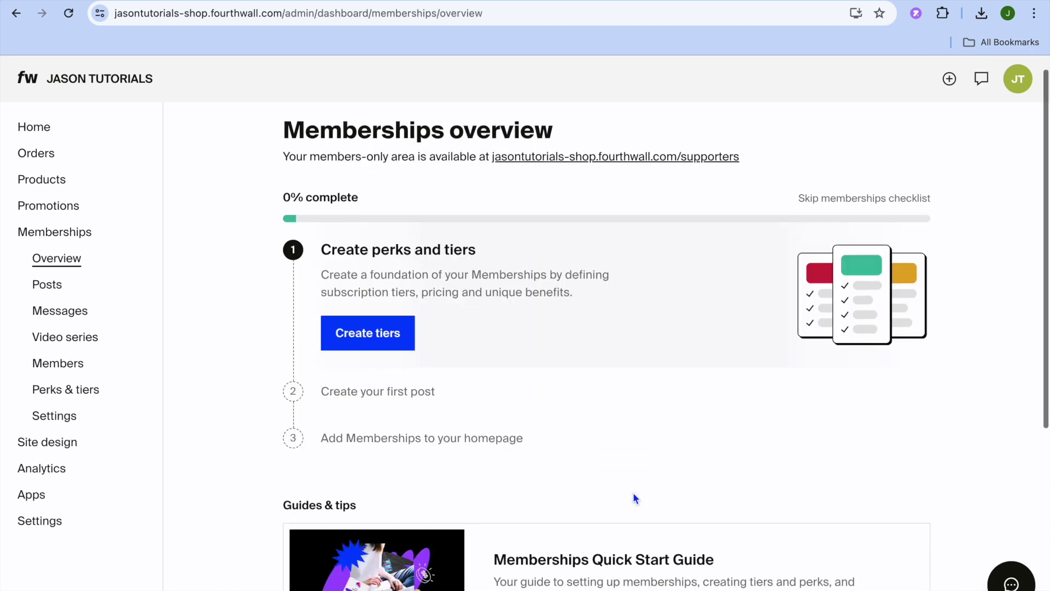
{"action": "scroll", "coordinate": [633, 496], "scroll_direction": "down", "scroll_amount": 4}
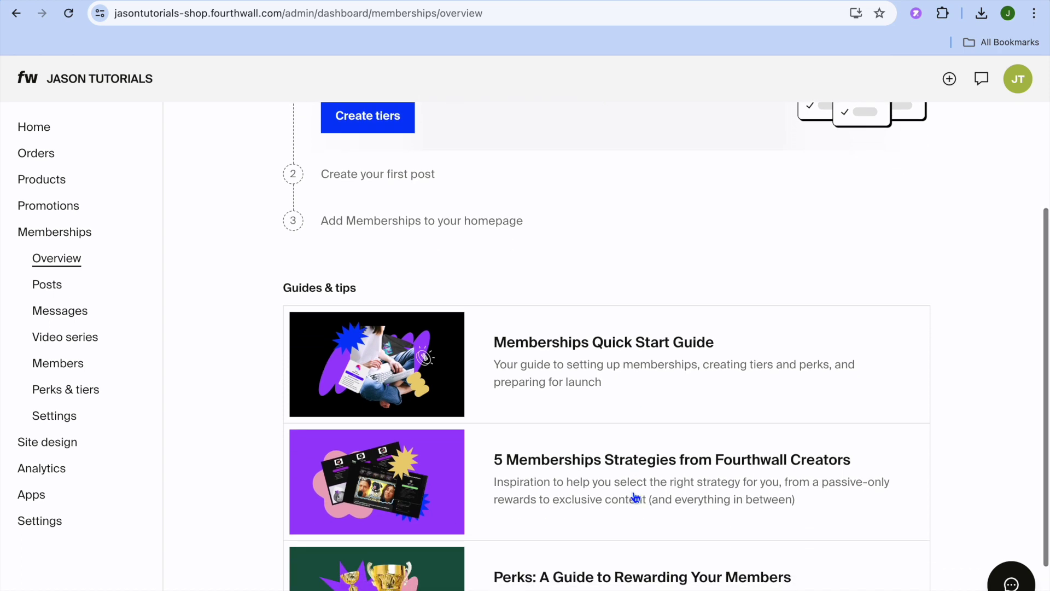
{"action": "scroll", "coordinate": [633, 497], "scroll_direction": "up", "scroll_amount": 2}
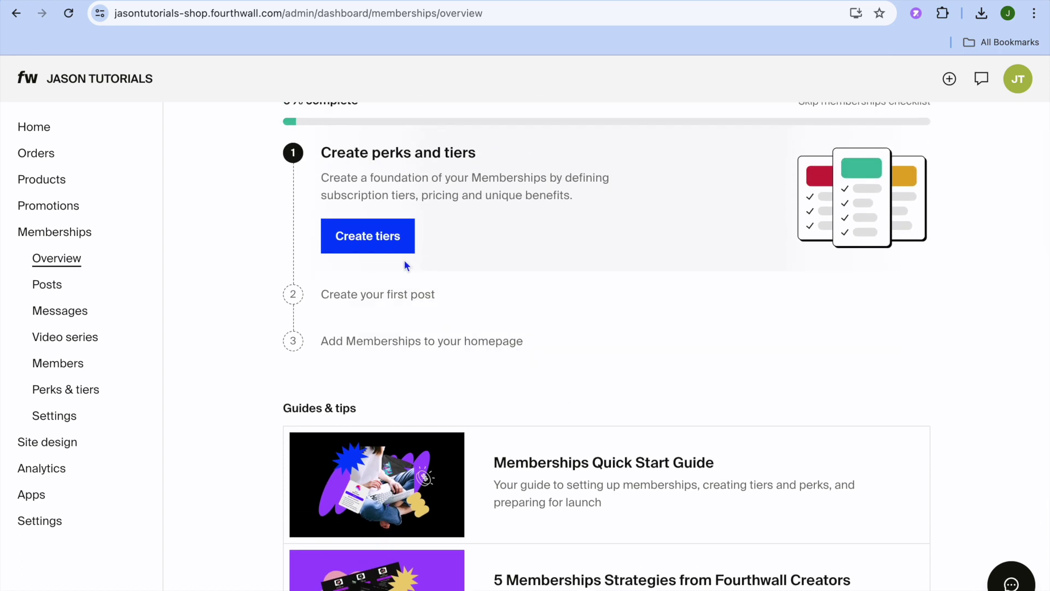
{"action": "left_click", "coordinate": [389, 252]}
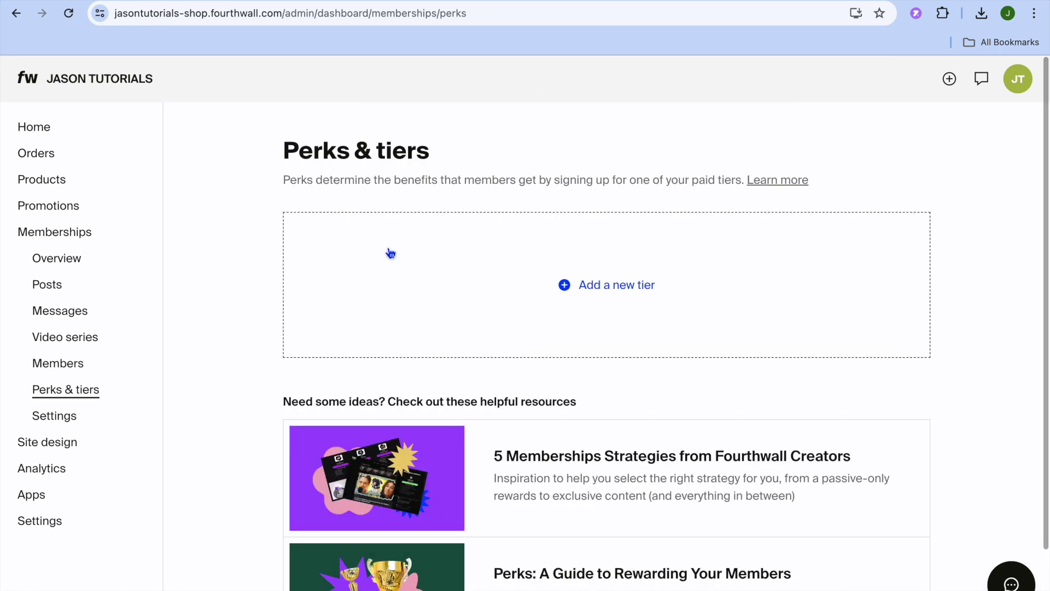
{"action": "left_click", "coordinate": [616, 287]}
{"action": "left_click", "coordinate": [461, 198]}
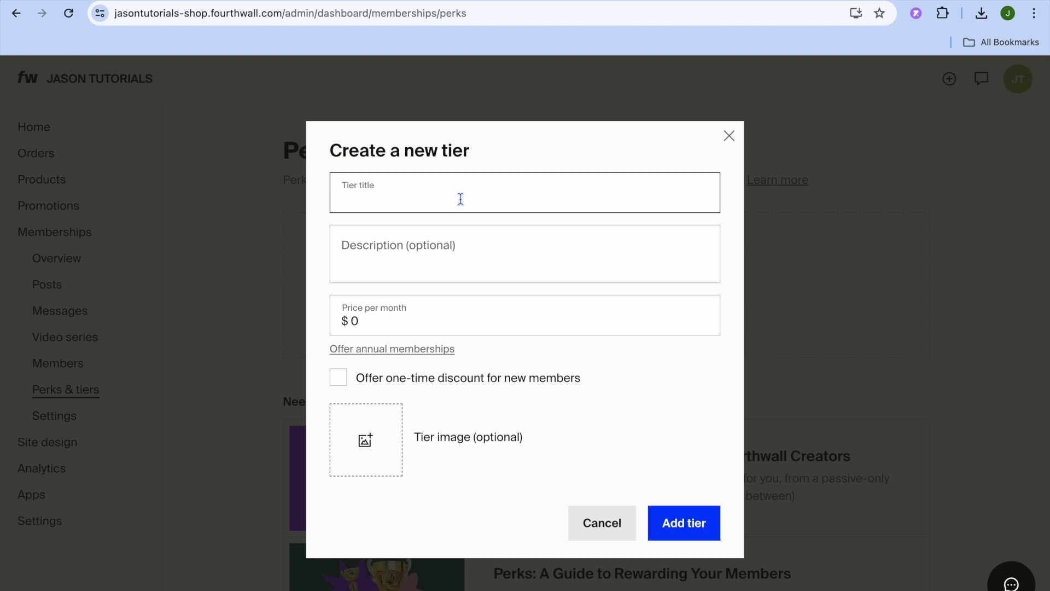
{"action": "type", "text": "tier 1"}
{"action": "left_click", "coordinate": [396, 317]}
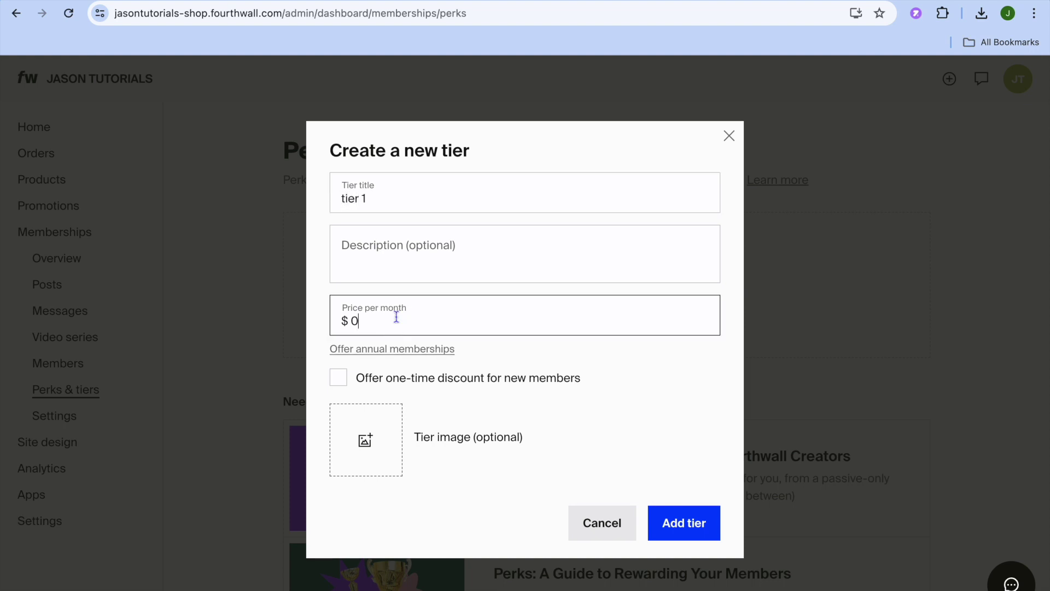
{"action": "type", "text": "10"}
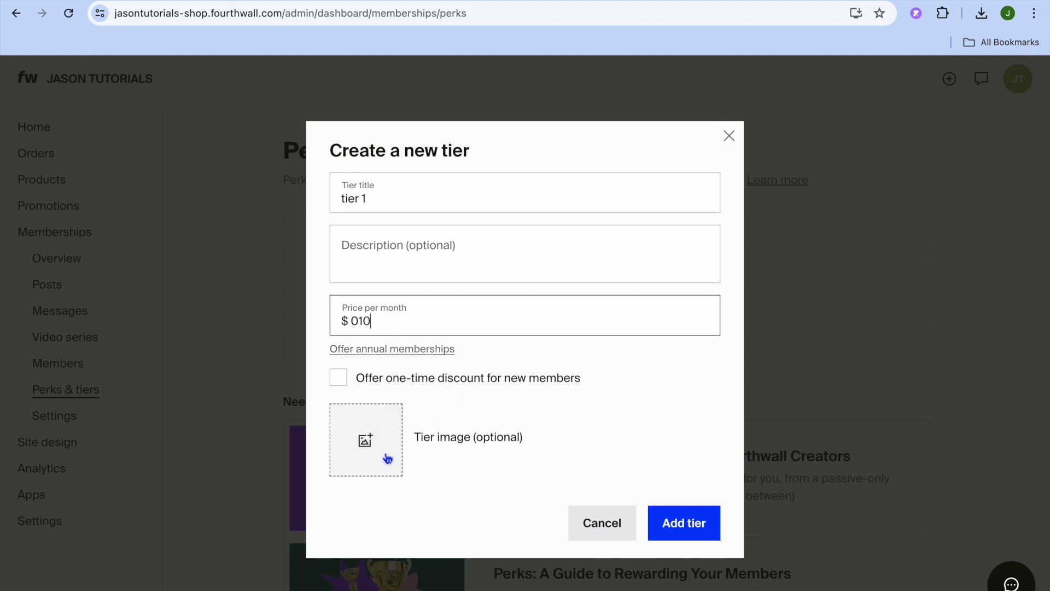
{"action": "left_click", "coordinate": [692, 528]}
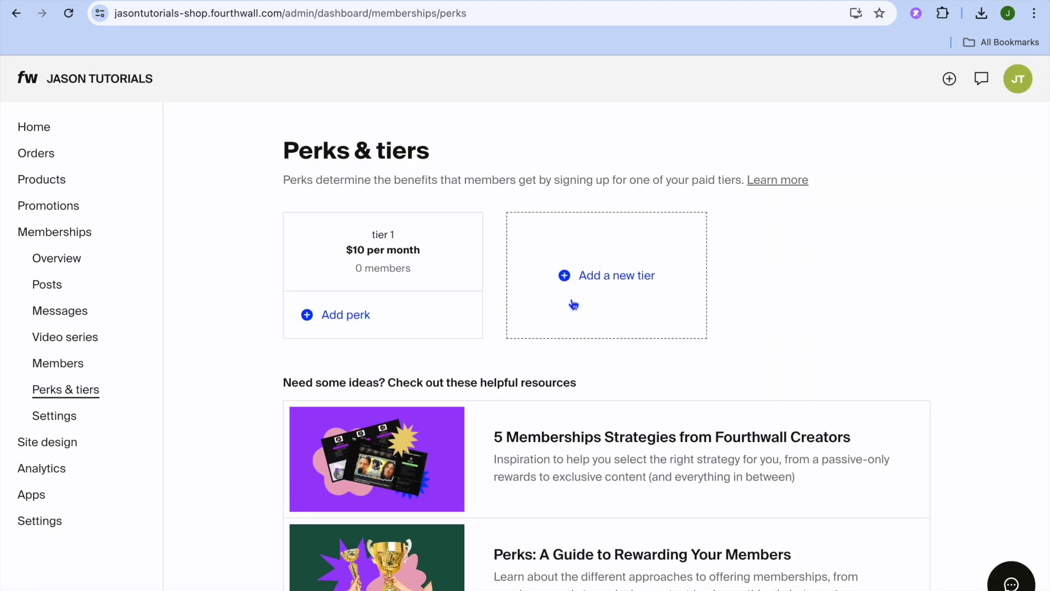
Add a second membership tier titled "tier 2" priced at $15 per month.
{"action": "left_click", "coordinate": [606, 277]}
{"action": "left_click", "coordinate": [408, 204]}
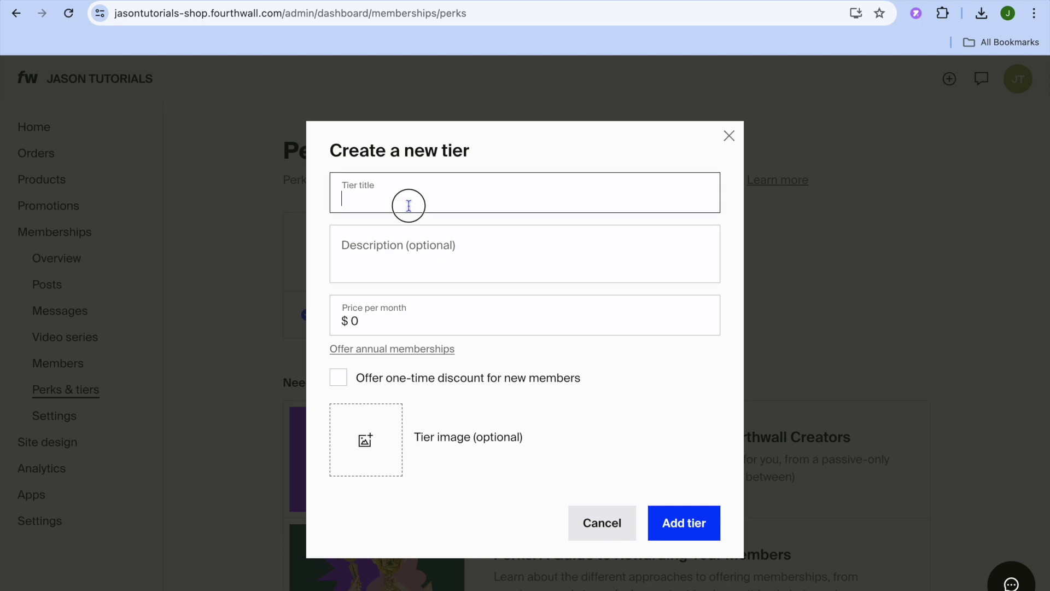
{"action": "type", "text": "te"}
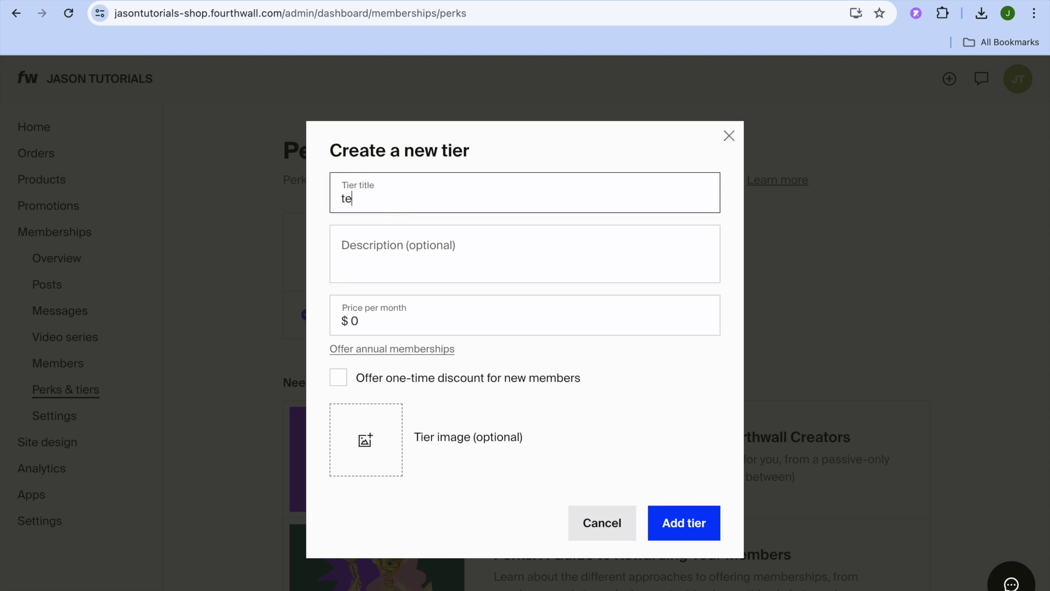
{"action": "type", "text": "ii"}
{"action": "key", "text": "BackSpace"}
{"action": "key", "text": "BackSpace"}
{"action": "key", "text": "BackSpace"}
{"action": "type", "text": "ier 2"}
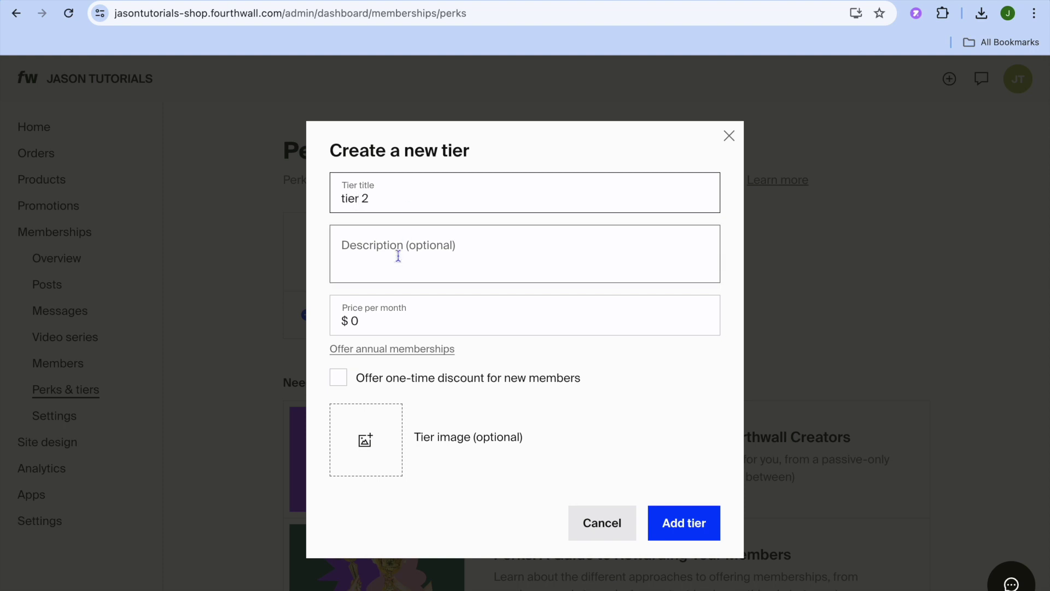
{"action": "left_click", "coordinate": [377, 324]}
{"action": "type", "text": "15"}
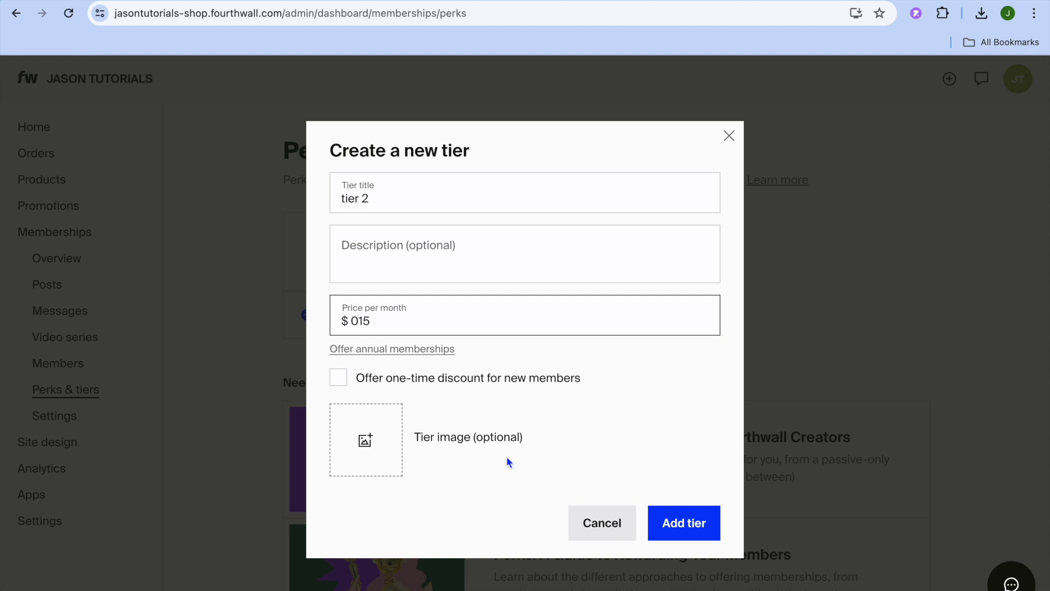
{"action": "left_click", "coordinate": [669, 523]}
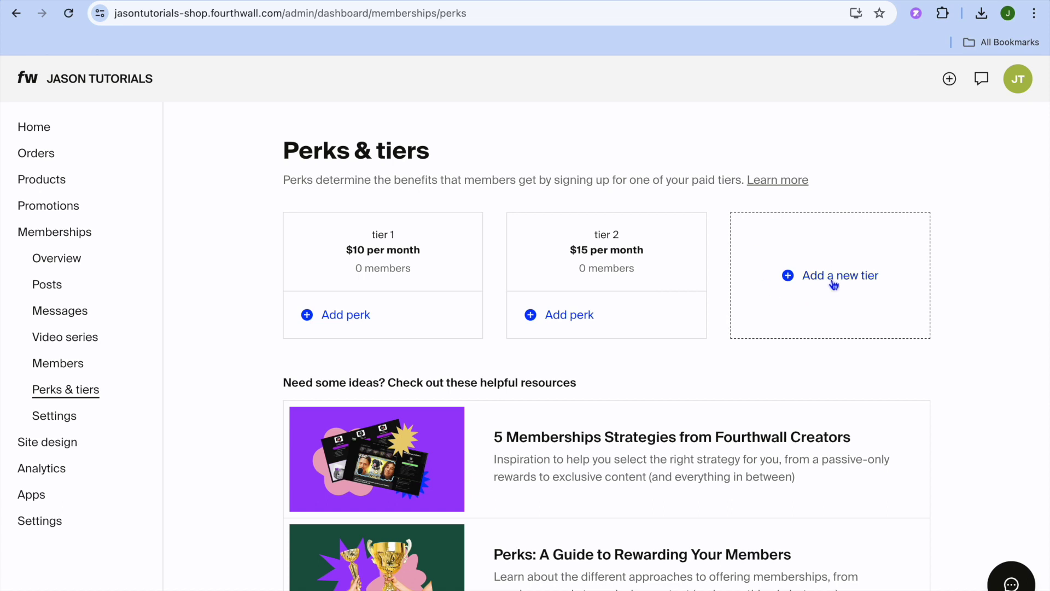
Look over the new perk form and the tier management options for tier 1 without changing anything.
{"action": "left_click", "coordinate": [345, 315]}
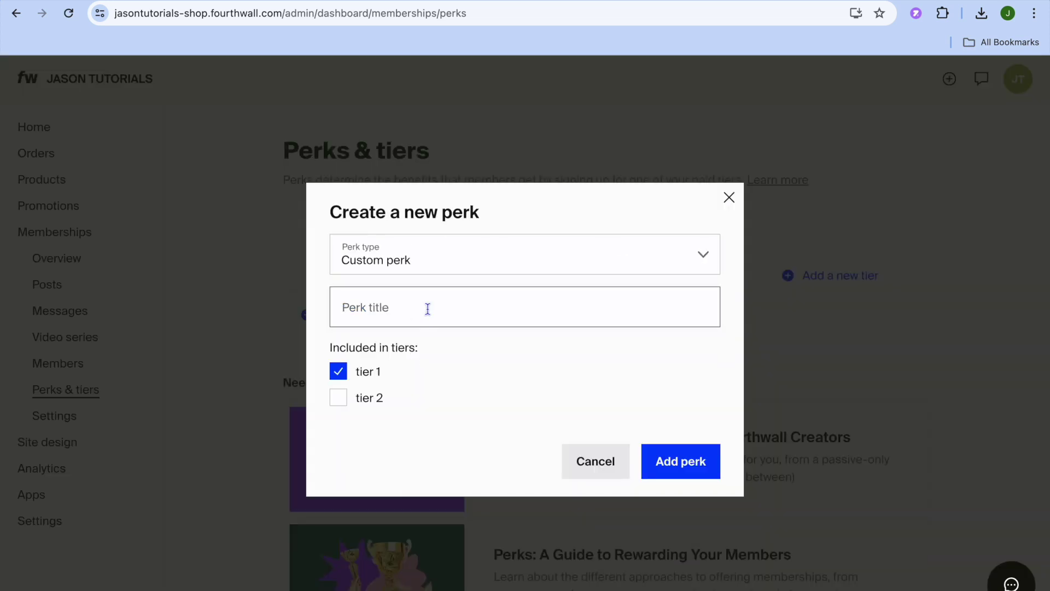
{"action": "left_click", "coordinate": [607, 462]}
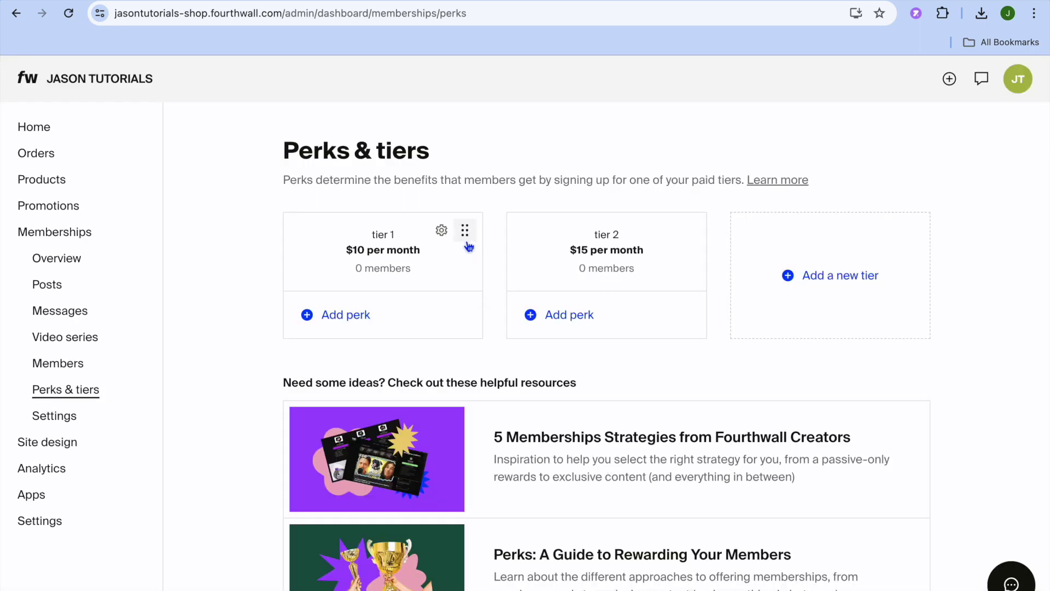
{"action": "left_click", "coordinate": [443, 232]}
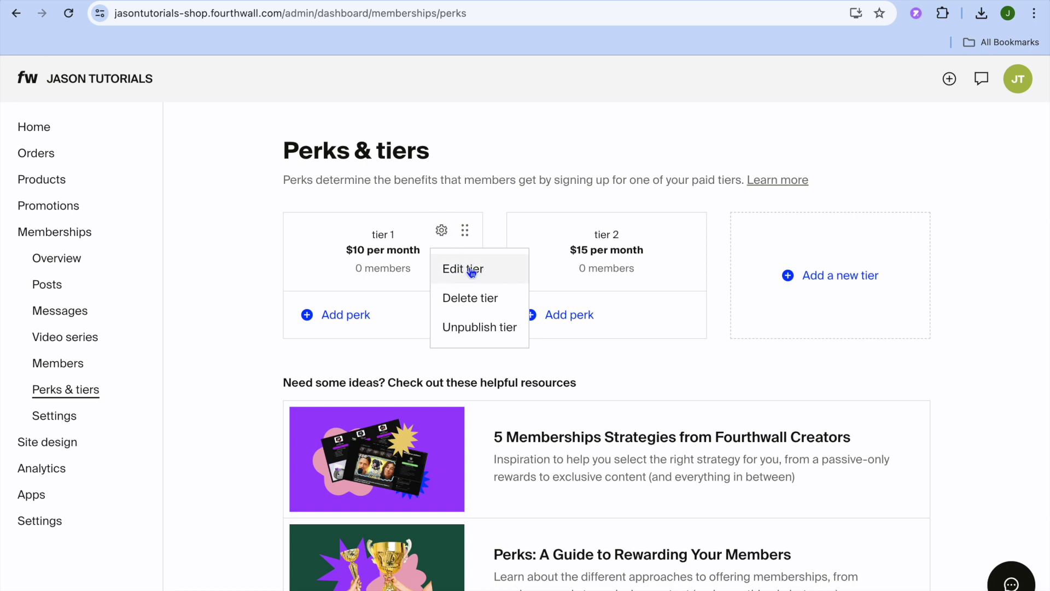
{"action": "left_click", "coordinate": [389, 246]}
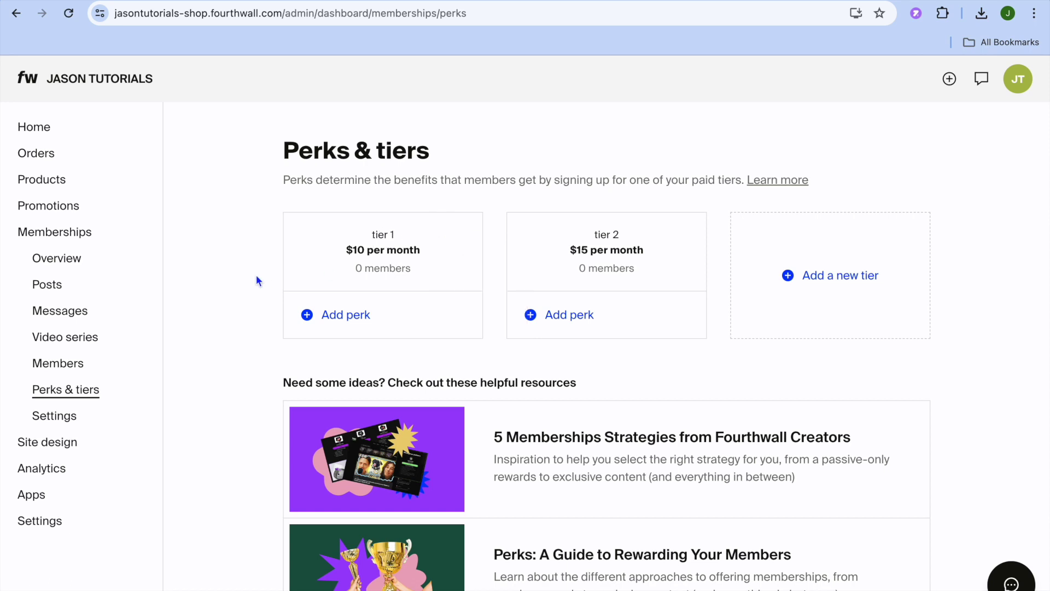
Open a new membership post and examine its post types, content fields and viewer restrictions, including the selected tiers option.
{"action": "left_click", "coordinate": [59, 286]}
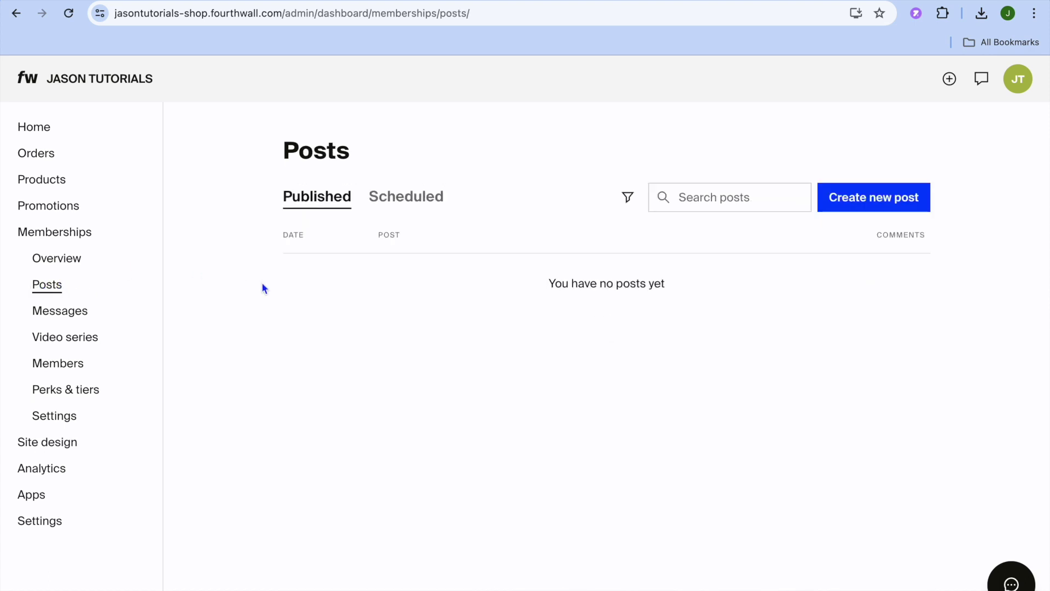
{"action": "left_click", "coordinate": [904, 198]}
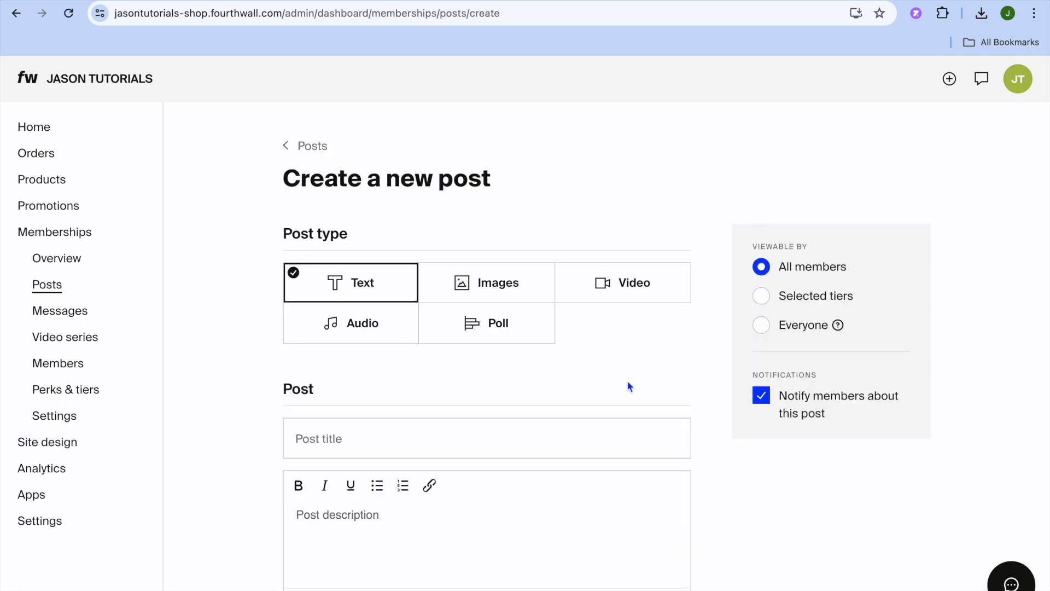
{"action": "scroll", "coordinate": [483, 432], "scroll_direction": "down", "scroll_amount": 2}
{"action": "scroll", "coordinate": [484, 432], "scroll_direction": "down", "scroll_amount": 2}
{"action": "scroll", "coordinate": [485, 431], "scroll_direction": "up", "scroll_amount": 1}
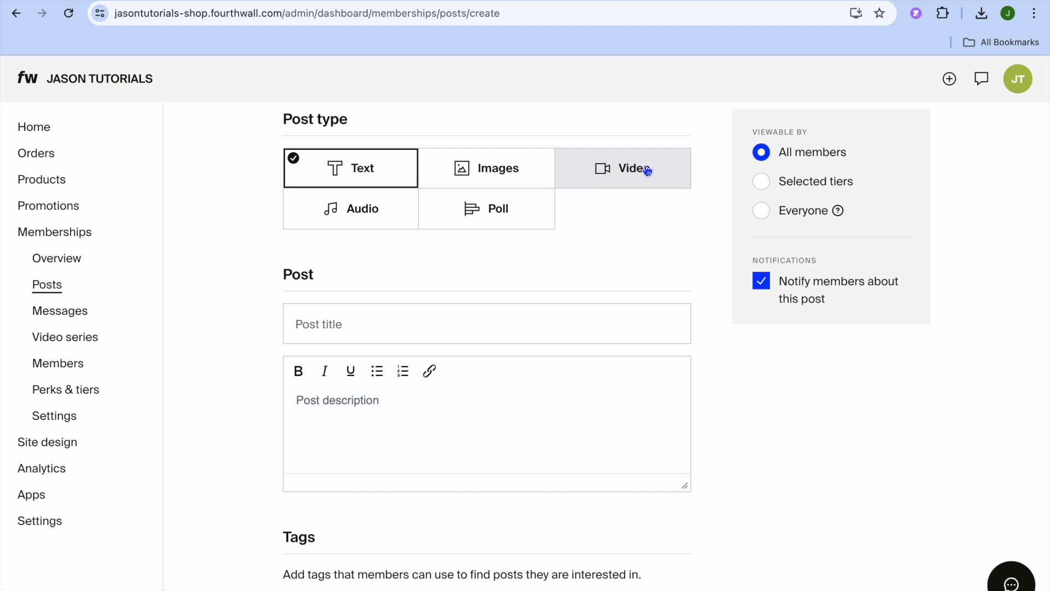
{"action": "left_click", "coordinate": [762, 182]}
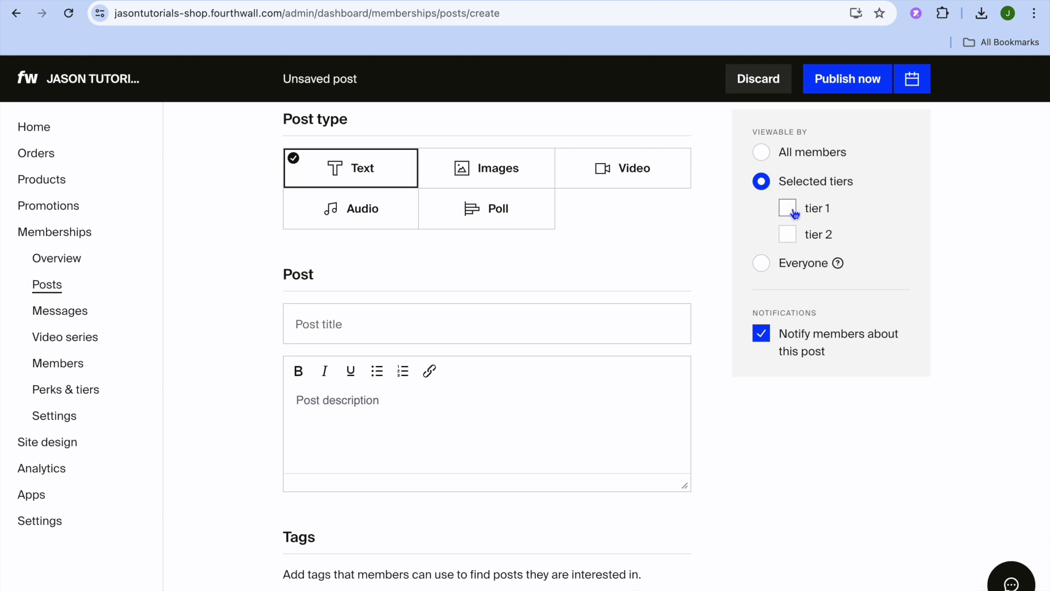
{"action": "left_click", "coordinate": [762, 152]}
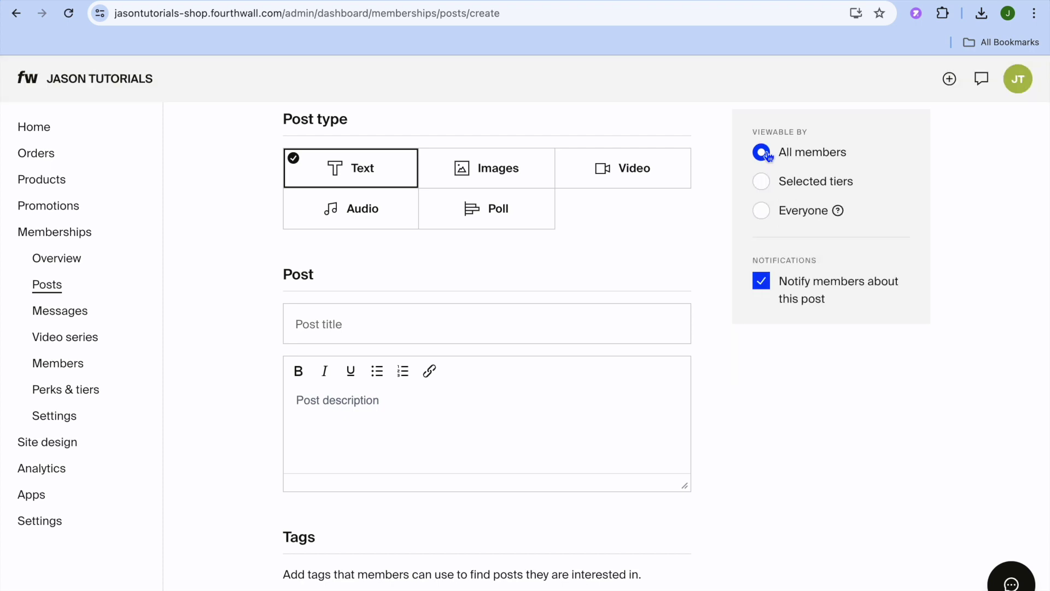
View the membership Messages page and the Video series page.
{"action": "left_click", "coordinate": [87, 320]}
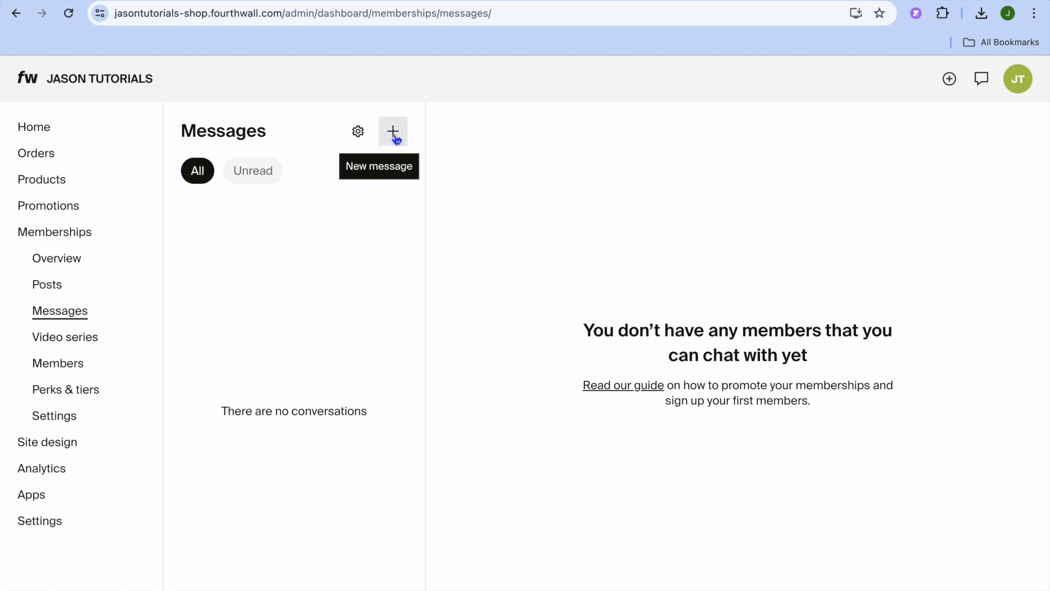
{"action": "left_click", "coordinate": [84, 344]}
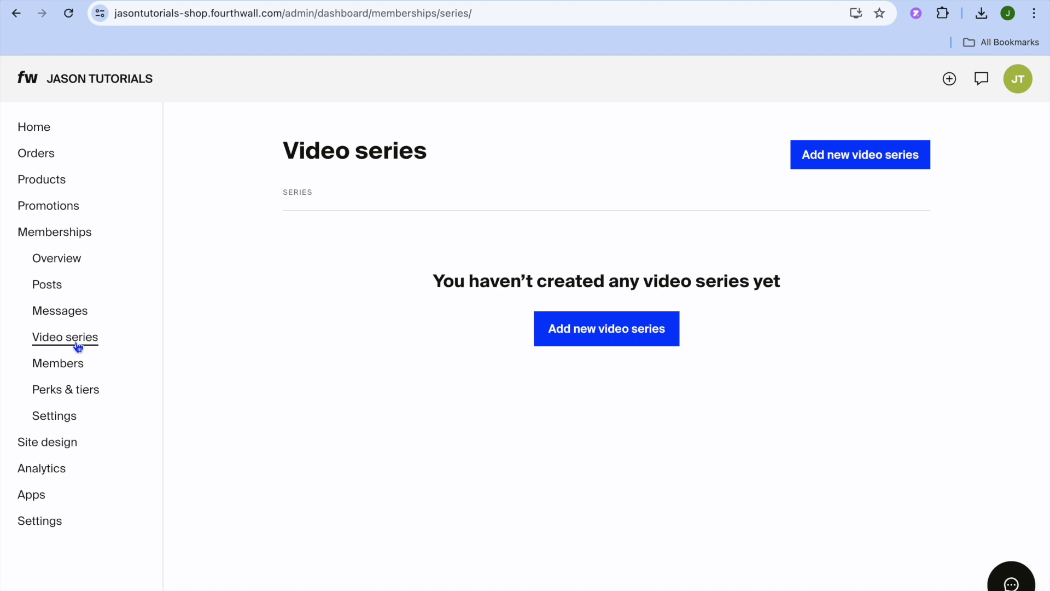
View the membership perks and tiers, and create a new product listing for something already owned.
{"action": "left_click", "coordinate": [77, 398]}
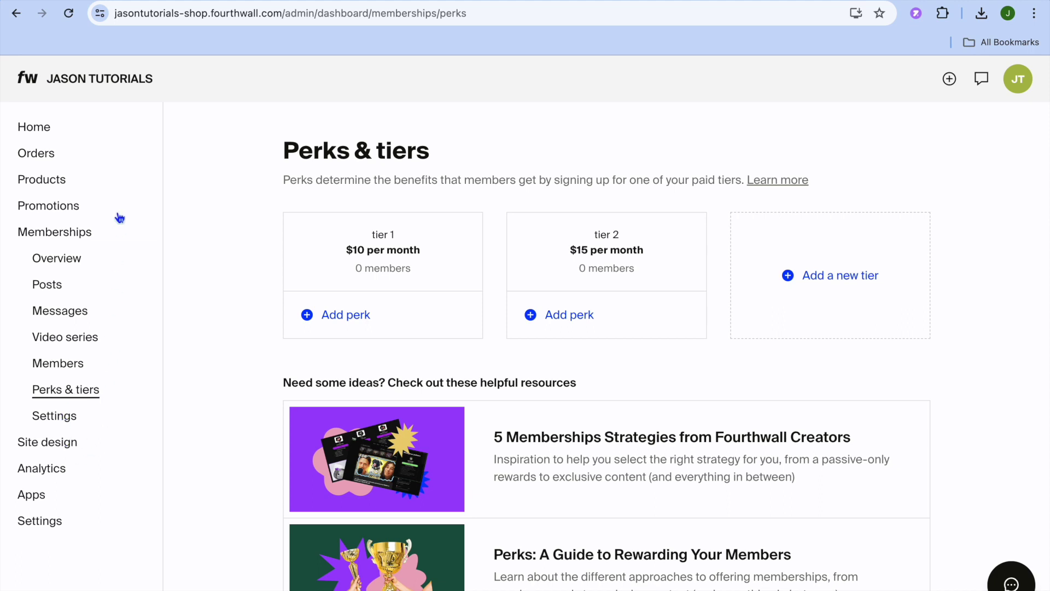
{"action": "left_click", "coordinate": [63, 185]}
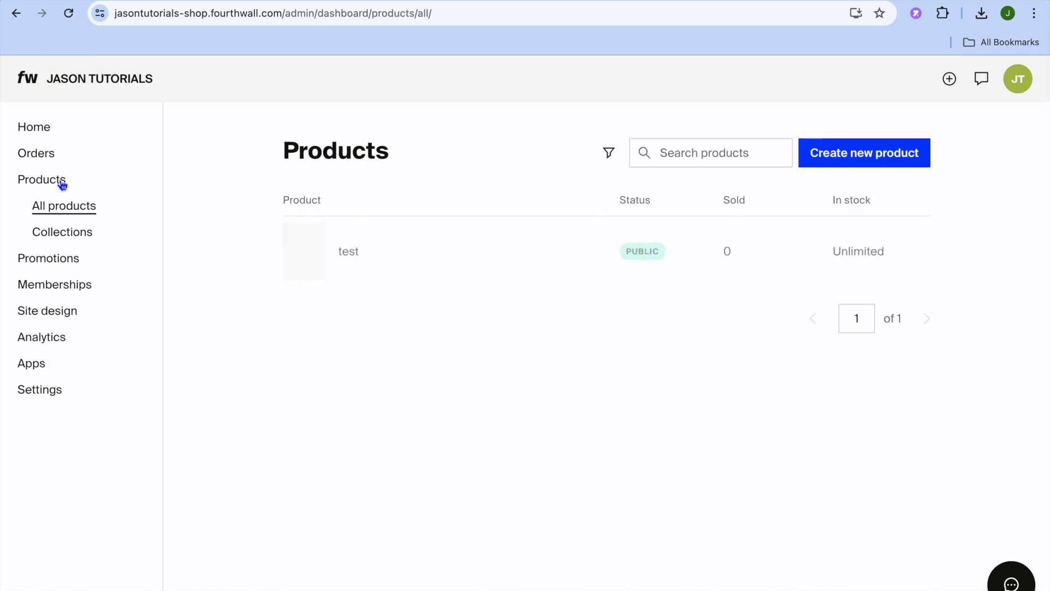
{"action": "left_click", "coordinate": [856, 154]}
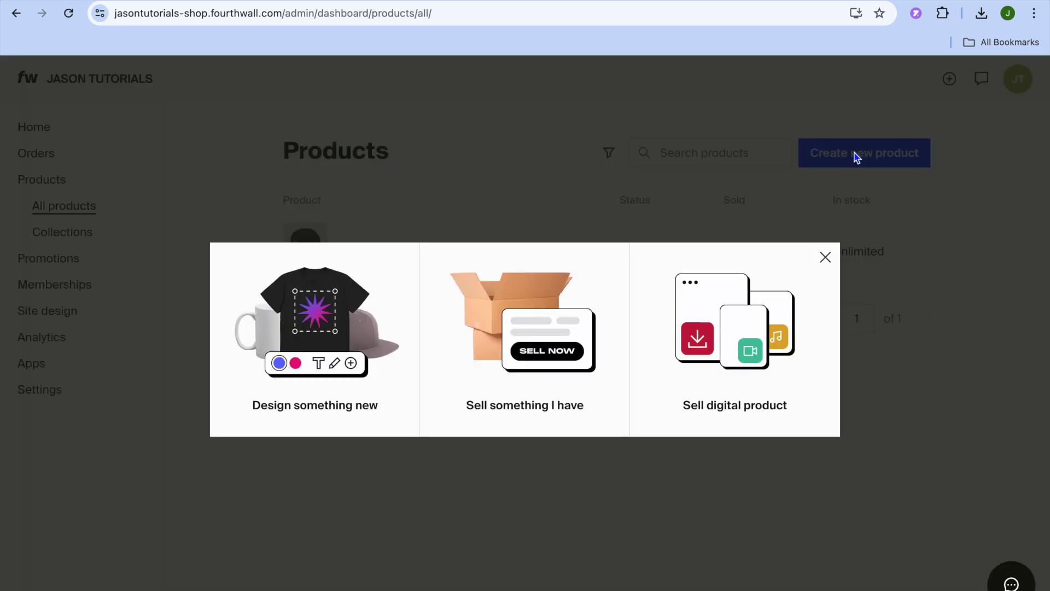
{"action": "left_click", "coordinate": [504, 341]}
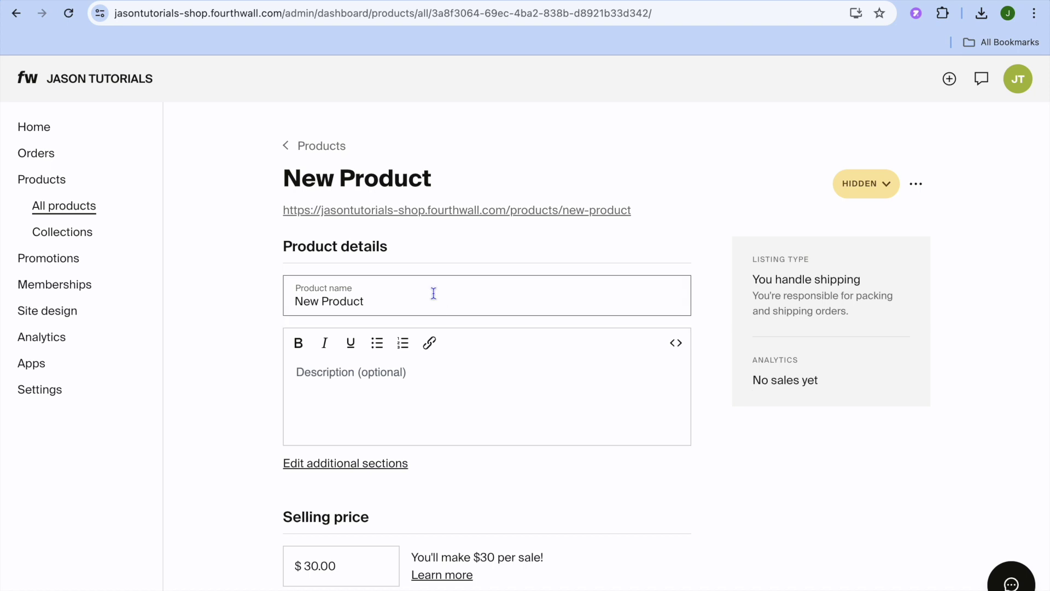
Examine the new listing's price, shipping, photography, inventory and visibility options, and return to the product list.
{"action": "scroll", "coordinate": [433, 294], "scroll_direction": "down", "scroll_amount": 7}
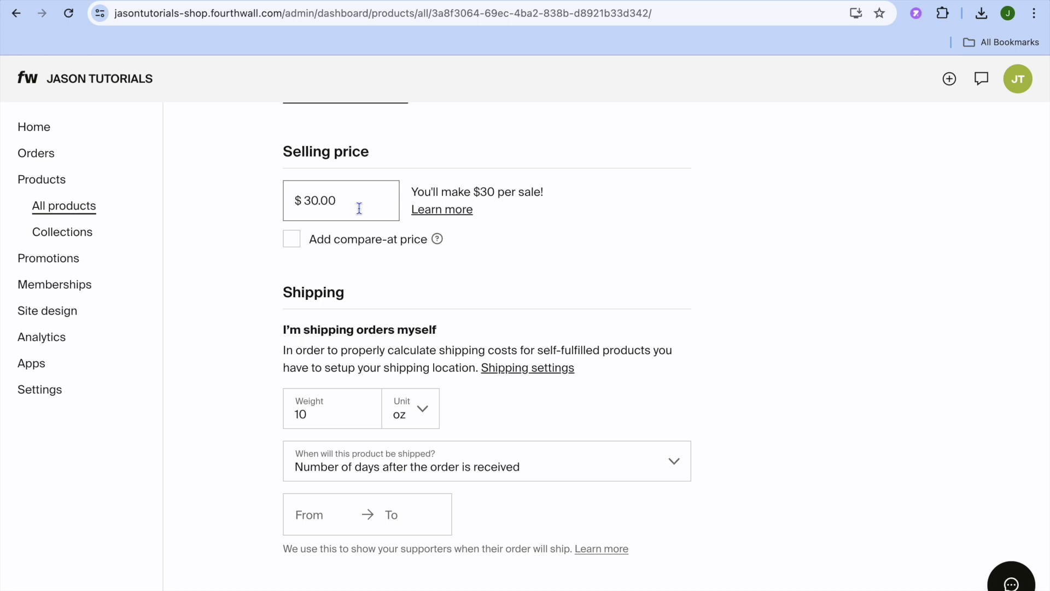
{"action": "scroll", "coordinate": [359, 208], "scroll_direction": "down", "scroll_amount": 3}
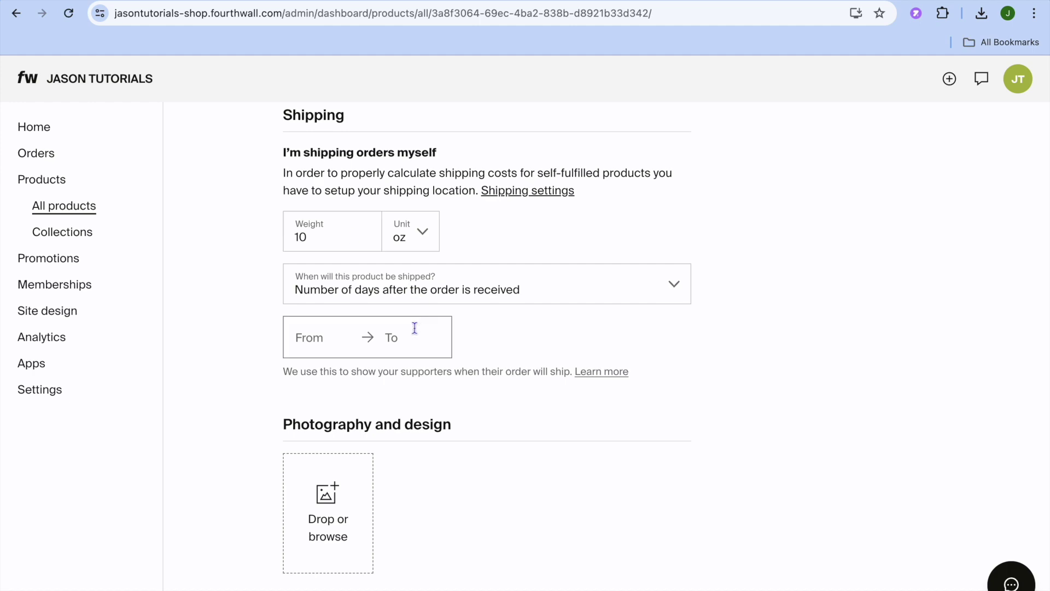
{"action": "scroll", "coordinate": [414, 328], "scroll_direction": "down", "scroll_amount": 3}
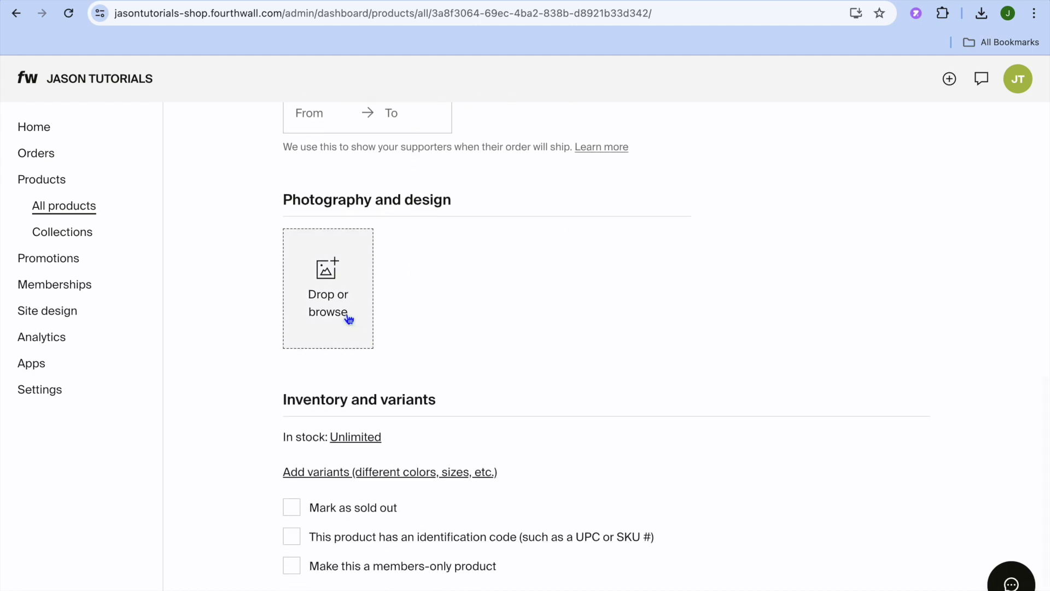
{"action": "scroll", "coordinate": [348, 319], "scroll_direction": "down", "scroll_amount": 2}
{"action": "scroll", "coordinate": [346, 314], "scroll_direction": "up", "scroll_amount": 10}
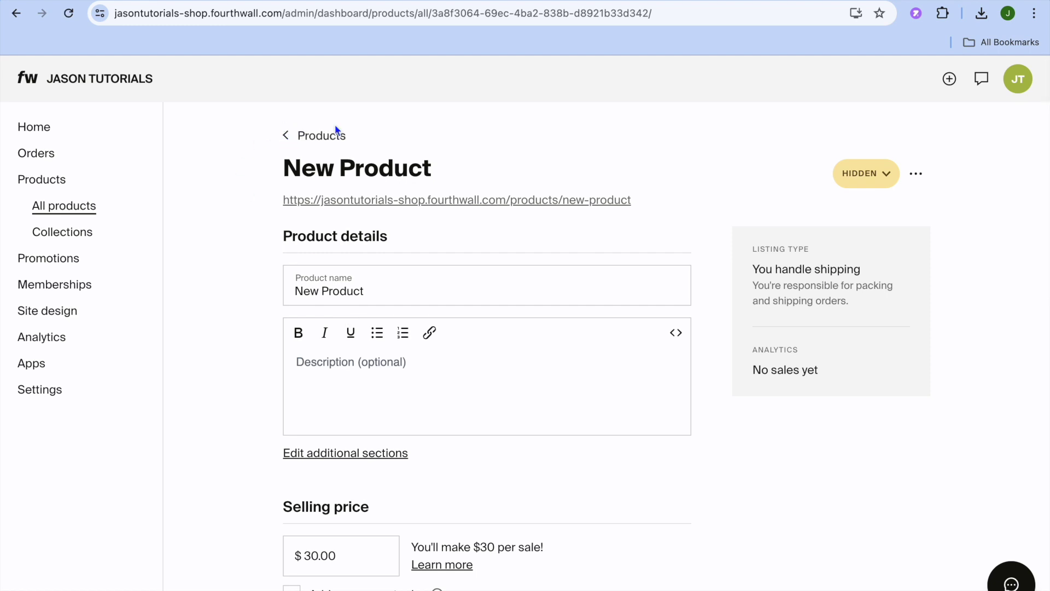
{"action": "left_click", "coordinate": [884, 173]}
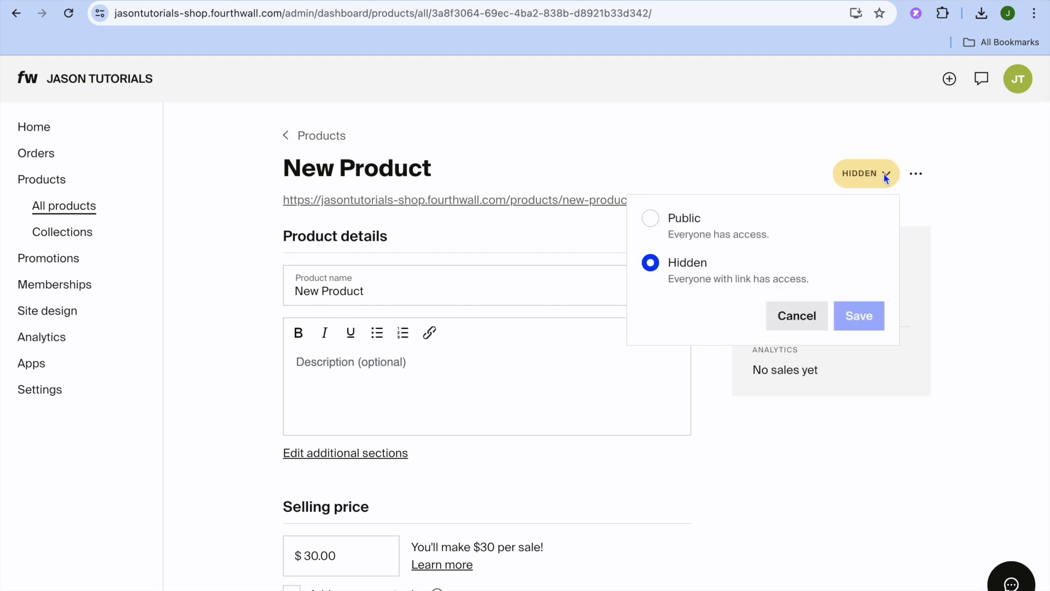
{"action": "left_click", "coordinate": [284, 136]}
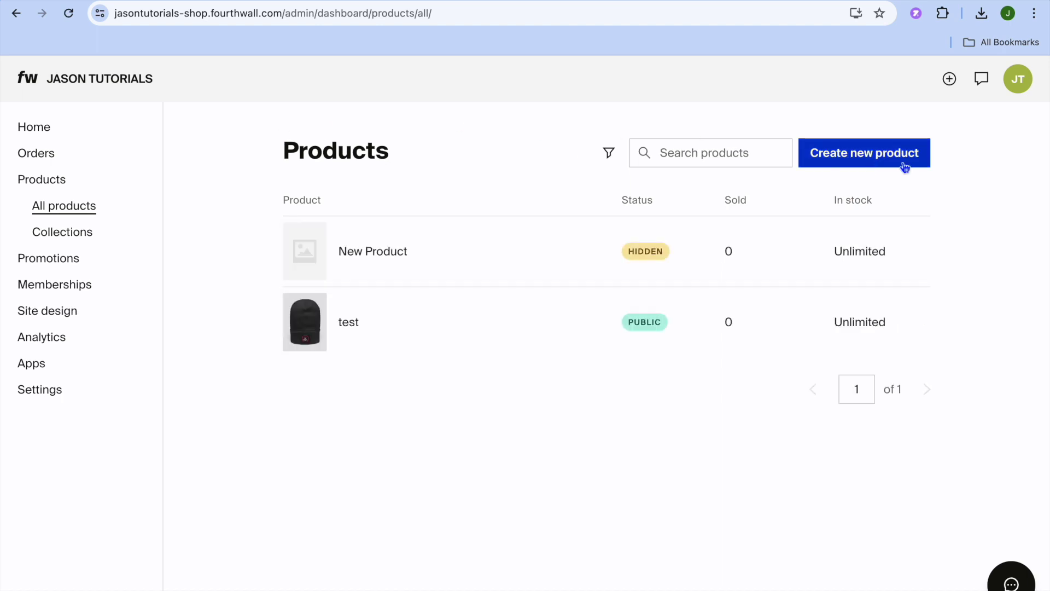
Create a new digital product listing and look over its buyer files and selling price sections.
{"action": "left_click", "coordinate": [889, 155]}
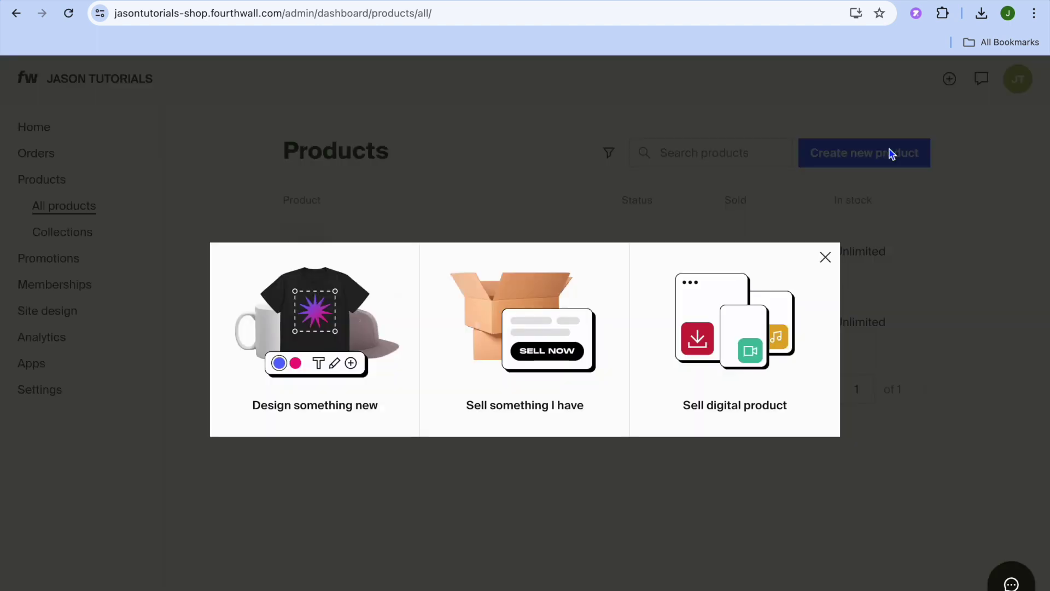
{"action": "left_click", "coordinate": [716, 353]}
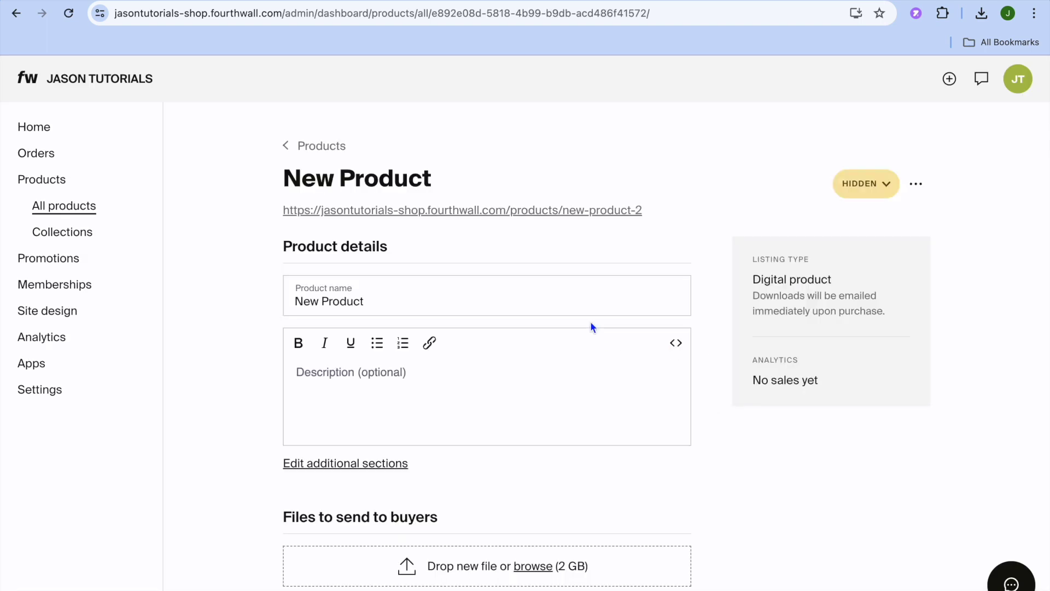
{"action": "scroll", "coordinate": [591, 326], "scroll_direction": "down", "scroll_amount": 5}
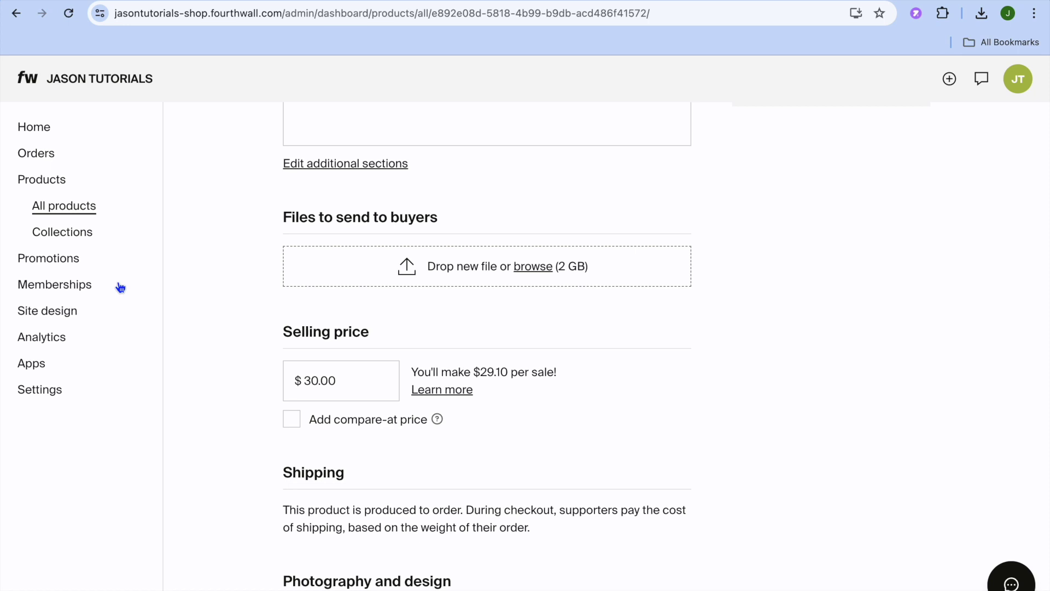
Browse the starting themes in the site design and start the shop with the Freestyle theme.
{"action": "left_click", "coordinate": [66, 312]}
{"action": "mouse_move", "coordinate": [398, 350]}
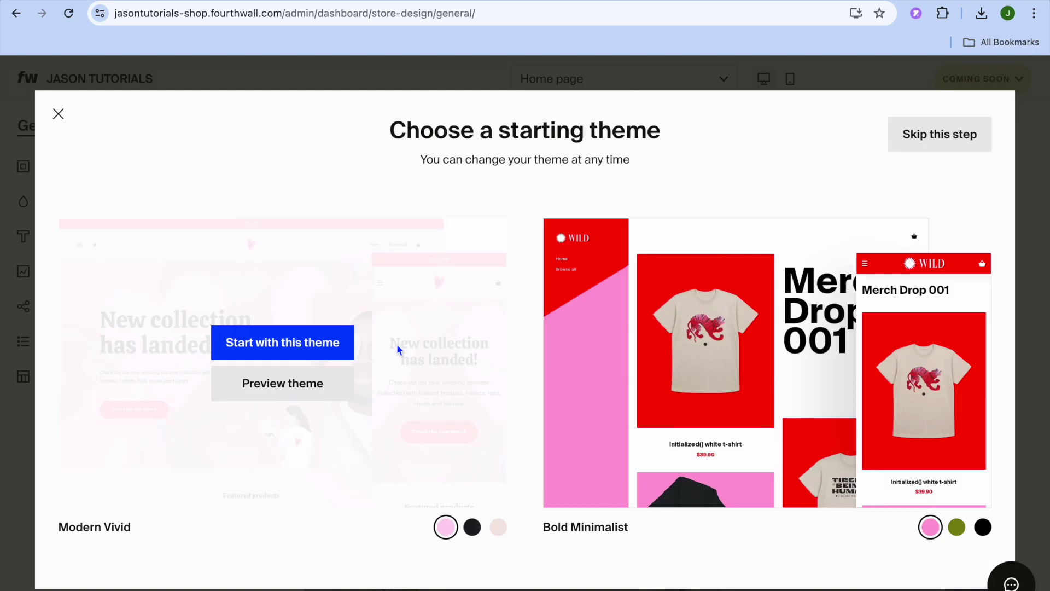
{"action": "mouse_move", "coordinate": [592, 332]}
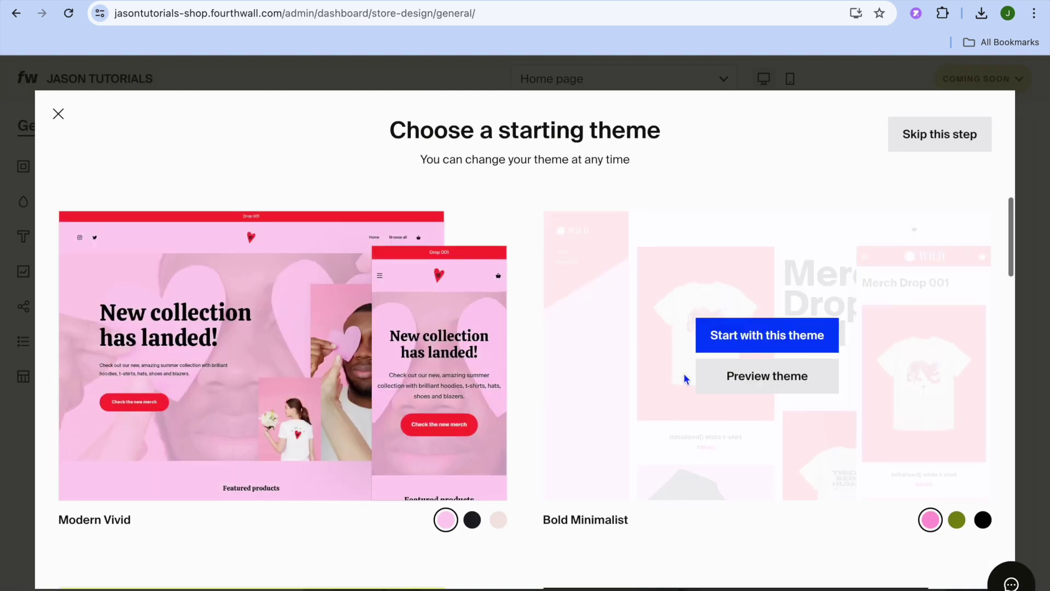
{"action": "scroll", "coordinate": [685, 379], "scroll_direction": "down", "scroll_amount": 10}
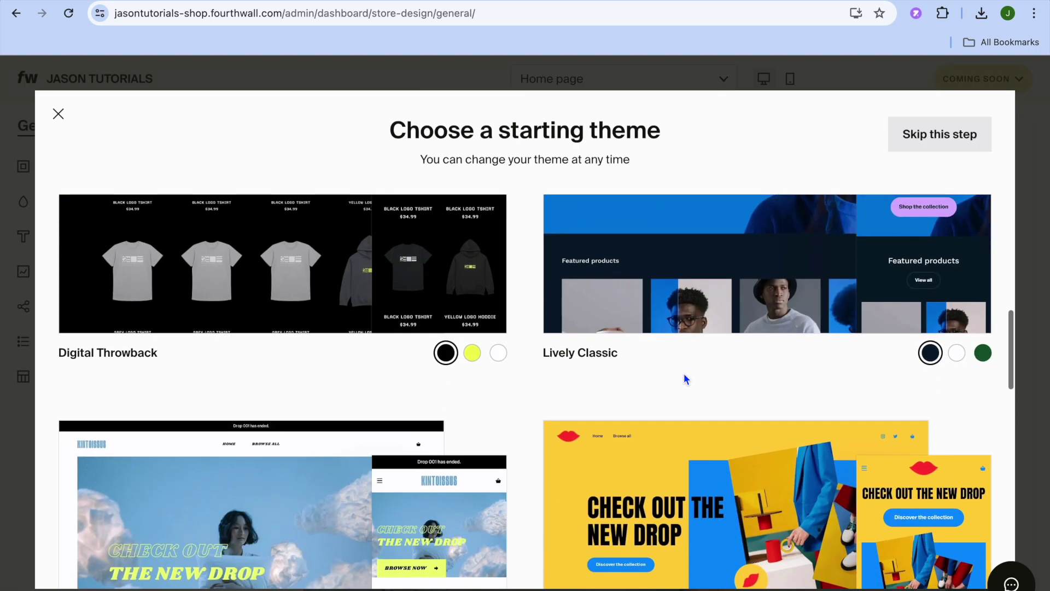
{"action": "scroll", "coordinate": [684, 378], "scroll_direction": "down", "scroll_amount": 4}
{"action": "scroll", "coordinate": [681, 366], "scroll_direction": "down", "scroll_amount": 4}
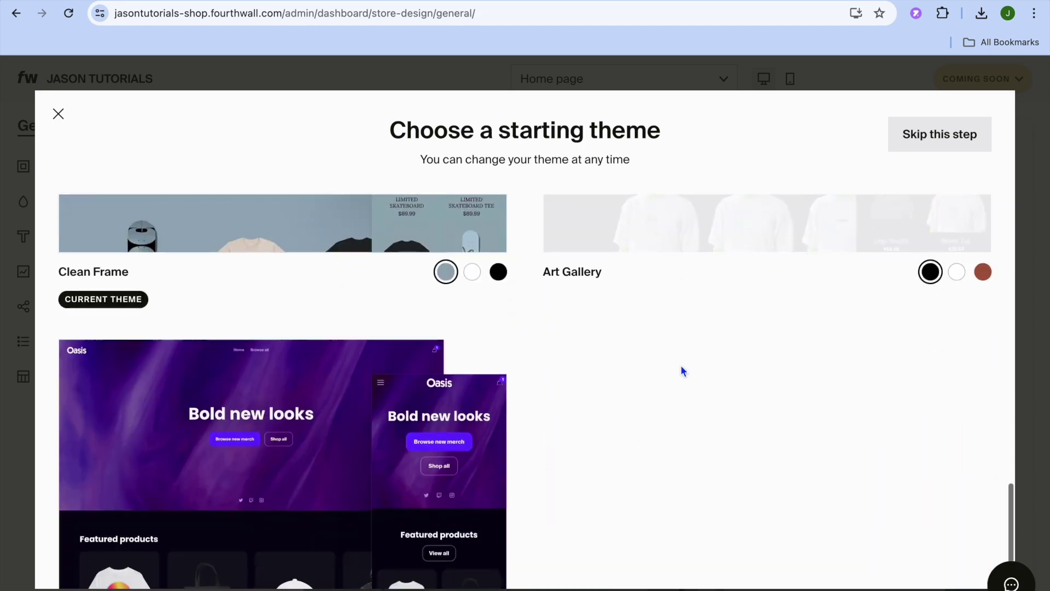
{"action": "scroll", "coordinate": [681, 366], "scroll_direction": "up", "scroll_amount": 4}
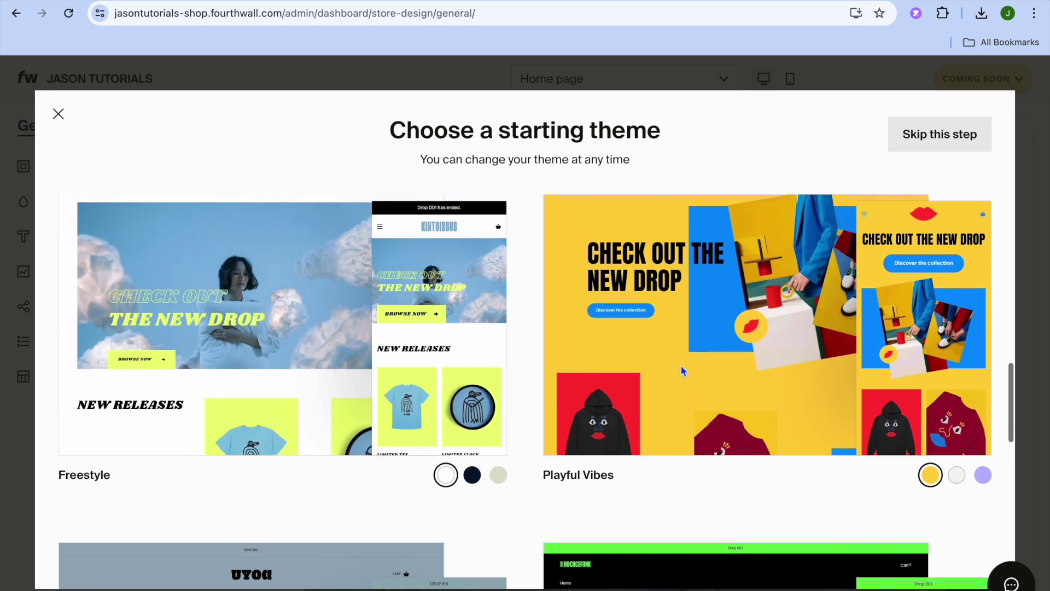
{"action": "scroll", "coordinate": [680, 365], "scroll_direction": "up", "scroll_amount": 4}
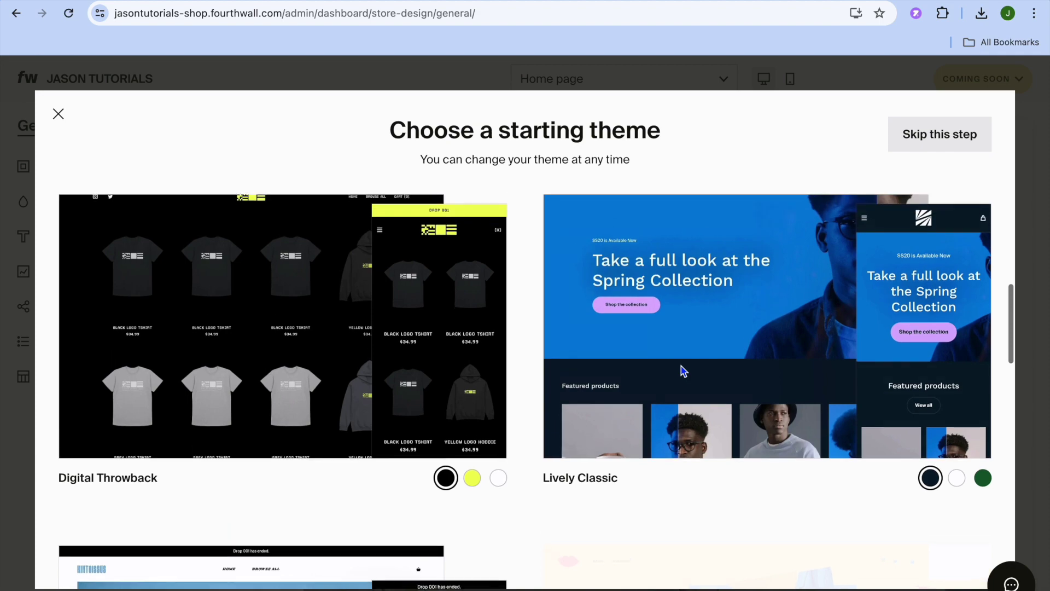
{"action": "scroll", "coordinate": [681, 365], "scroll_direction": "down", "scroll_amount": 4}
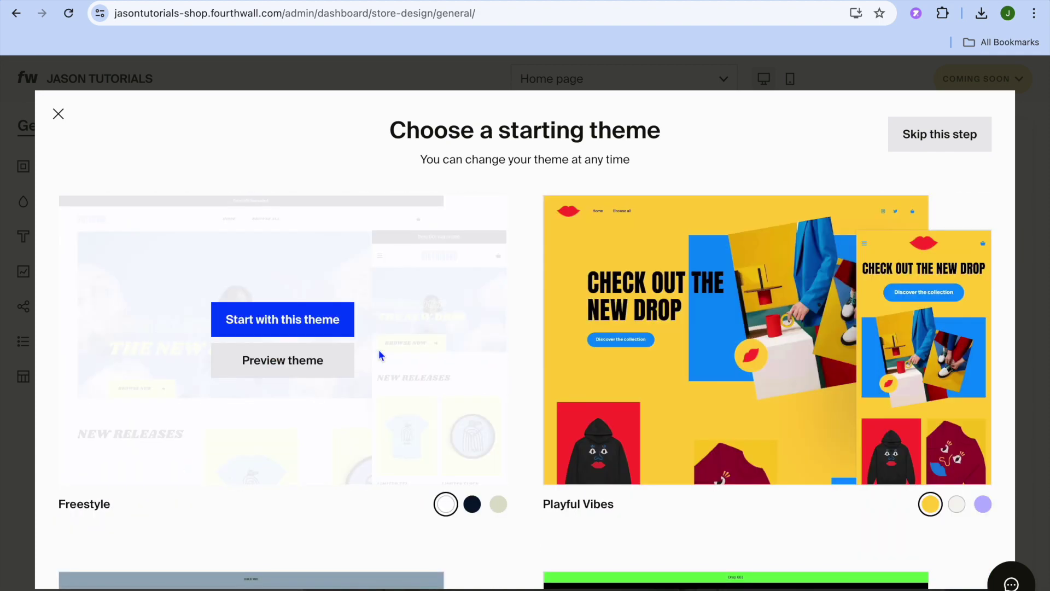
{"action": "left_click", "coordinate": [307, 331]}
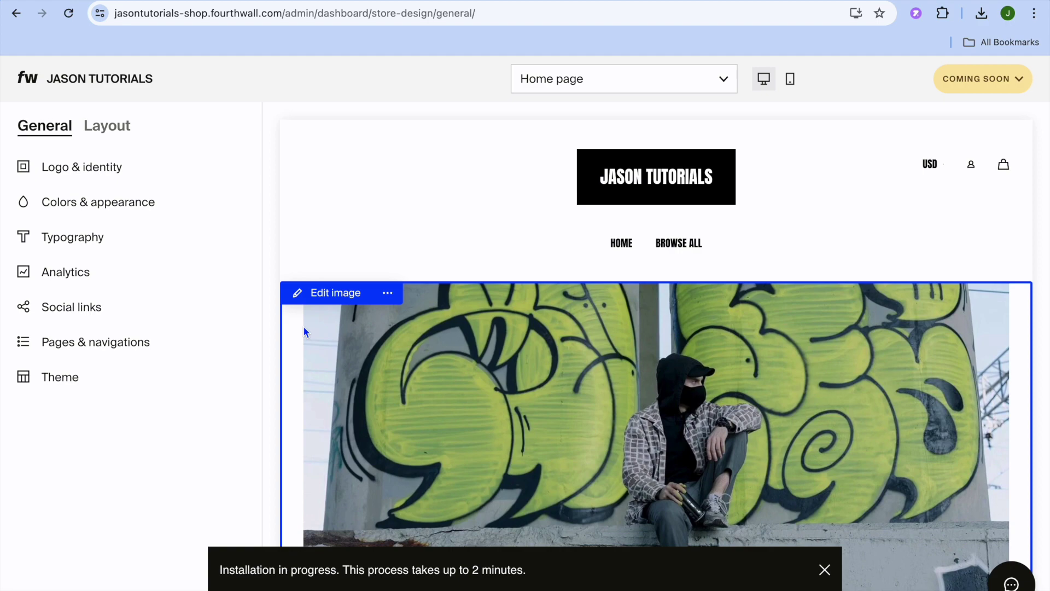
Replace the picture in the home page's image section with "Copy of Blue Modern Eye Catching Vlog YouTube Thumbnail (59).png" and check the page preview.
{"action": "scroll", "coordinate": [460, 397], "scroll_direction": "down", "scroll_amount": 5}
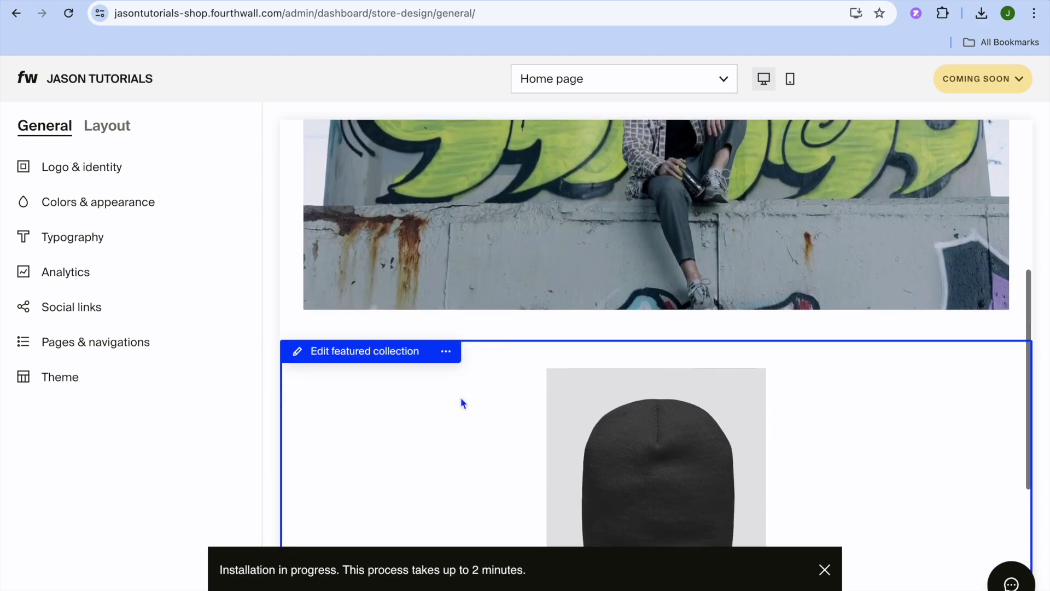
{"action": "scroll", "coordinate": [462, 402], "scroll_direction": "down", "scroll_amount": 4}
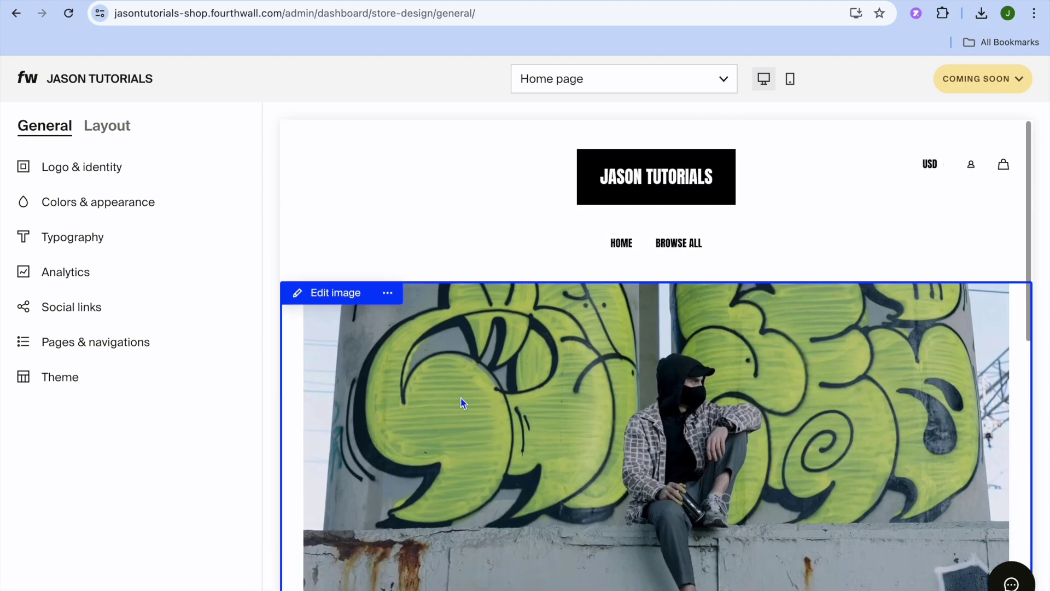
{"action": "left_click", "coordinate": [344, 296]}
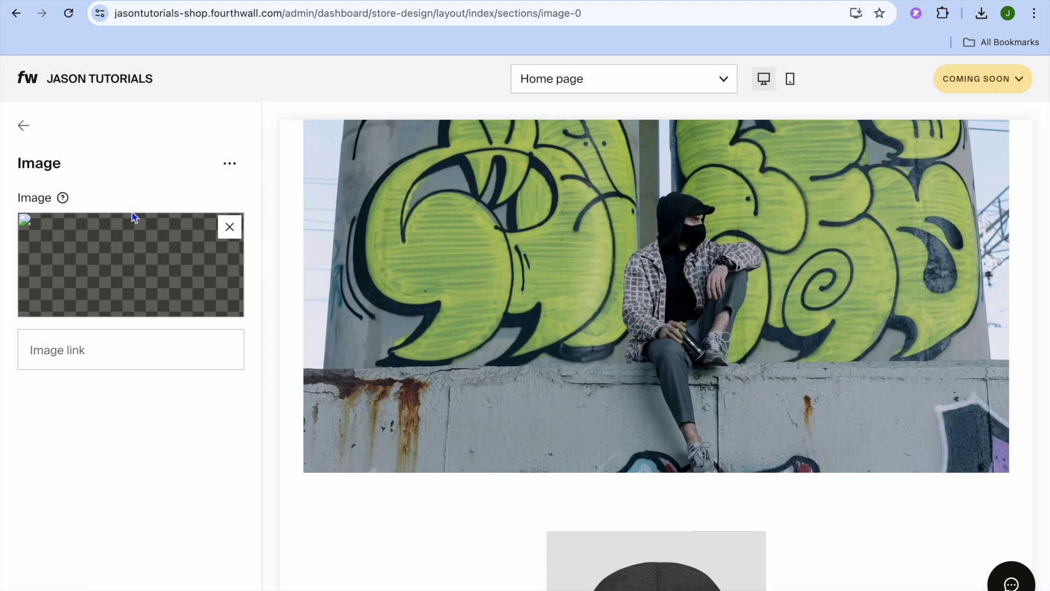
{"action": "left_click", "coordinate": [231, 231]}
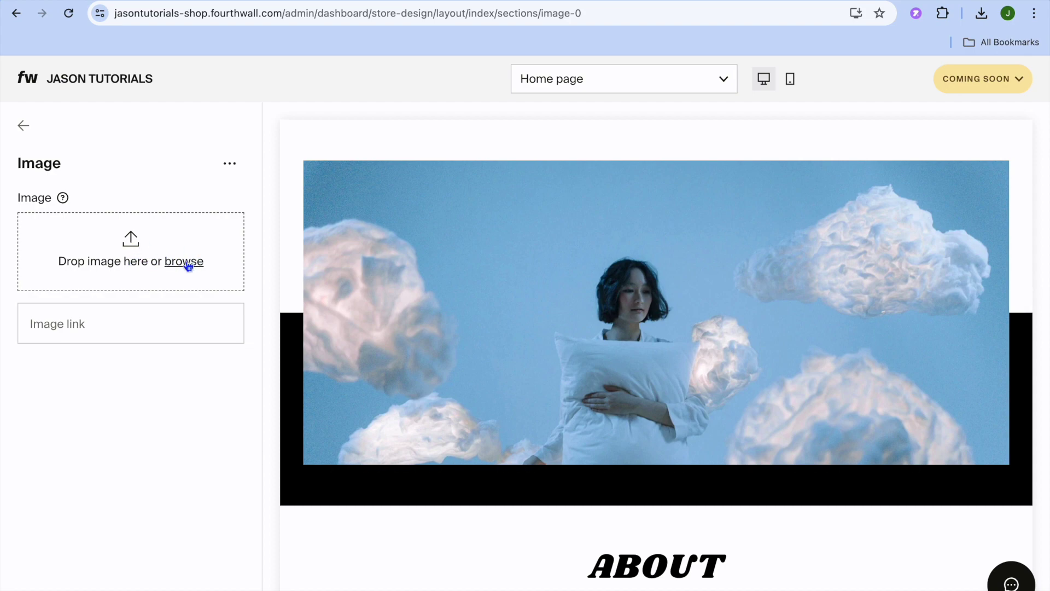
{"action": "left_click", "coordinate": [136, 245]}
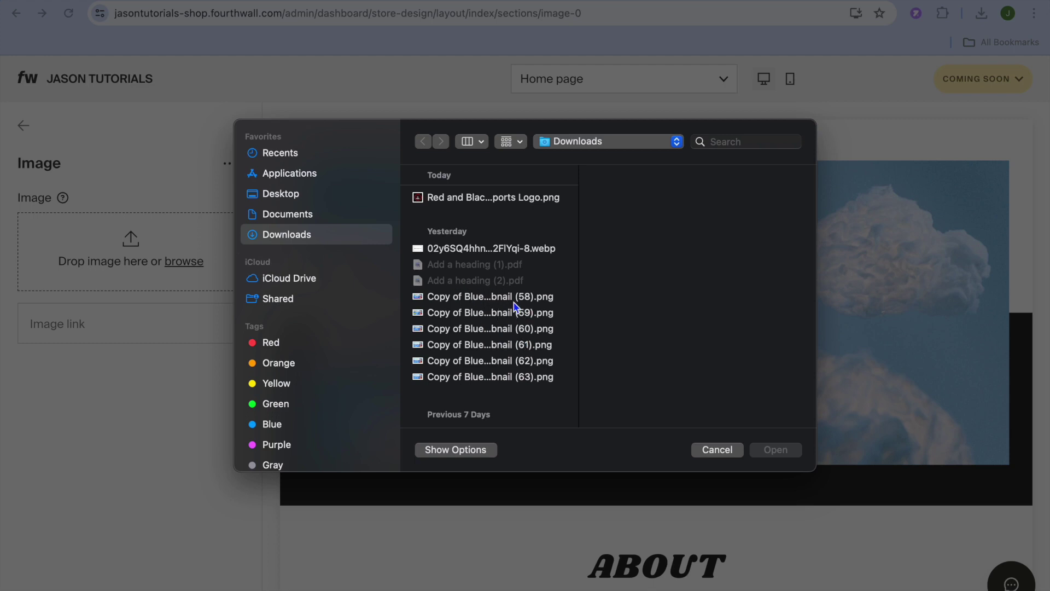
{"action": "left_click", "coordinate": [492, 316]}
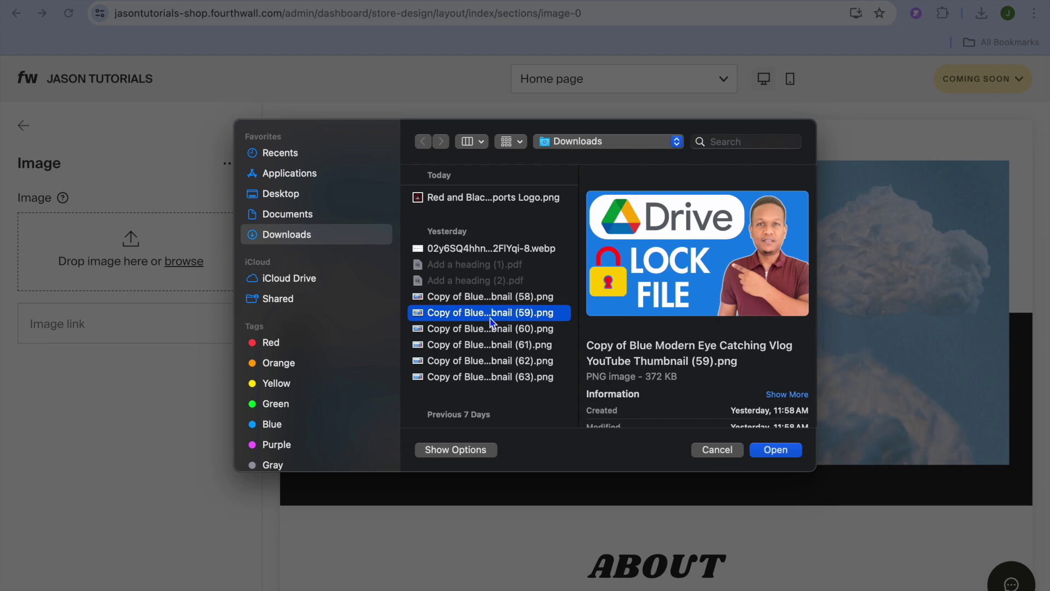
{"action": "left_click", "coordinate": [781, 452]}
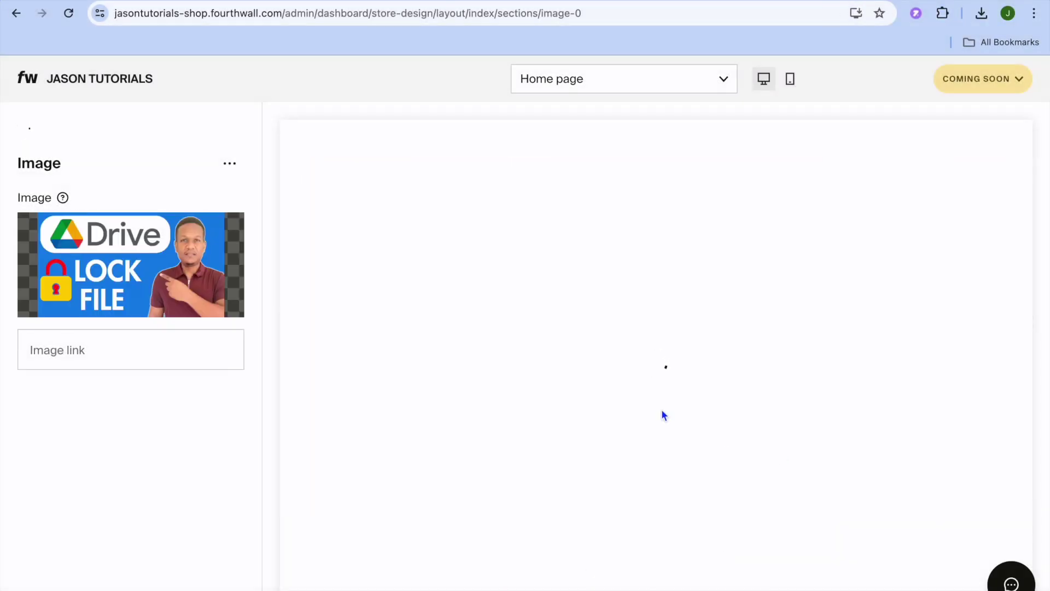
{"action": "scroll", "coordinate": [510, 303], "scroll_direction": "up", "scroll_amount": 1}
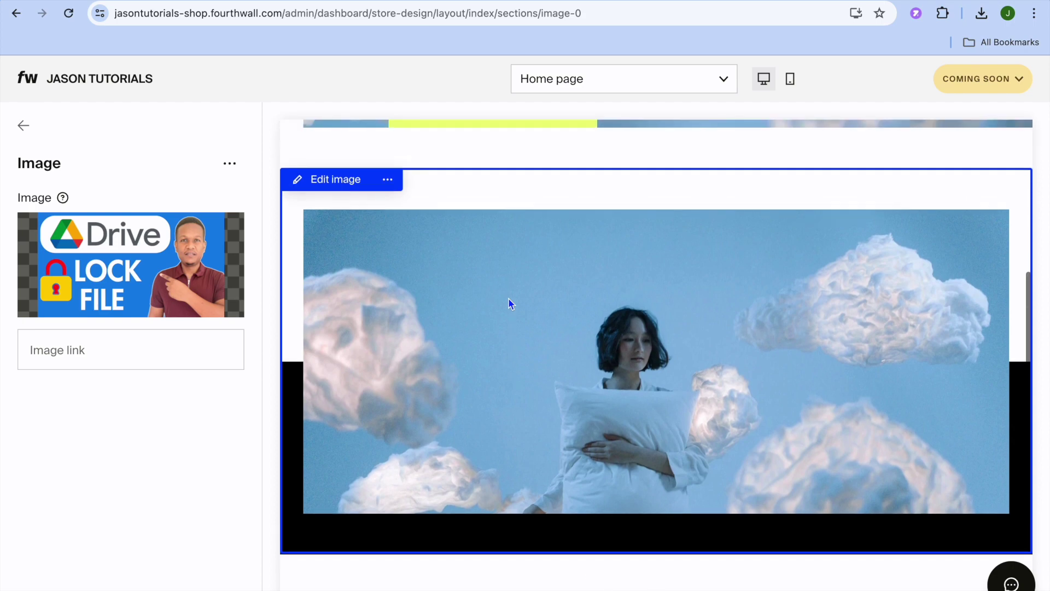
{"action": "scroll", "coordinate": [509, 303], "scroll_direction": "up", "scroll_amount": 10}
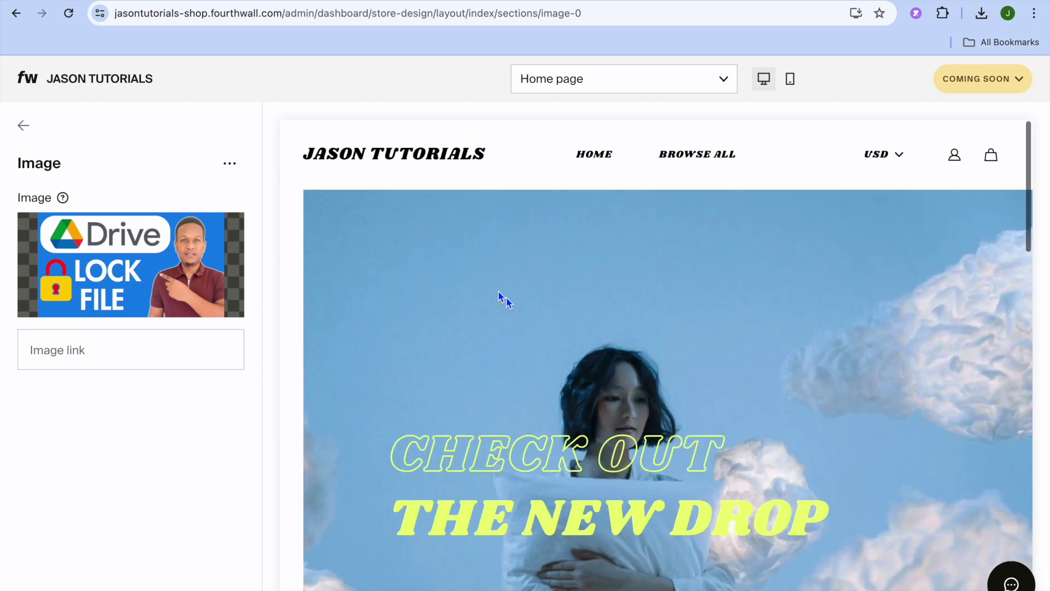
Examine the home page header settings and the main and footer menus, and return to the general design settings.
{"action": "left_click", "coordinate": [24, 127]}
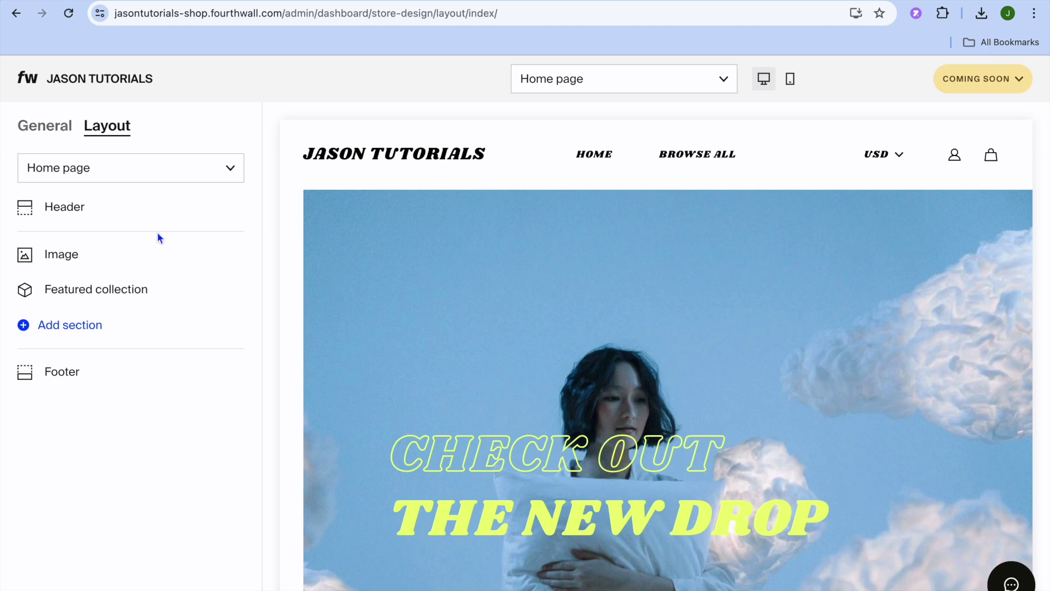
{"action": "left_click", "coordinate": [97, 214]}
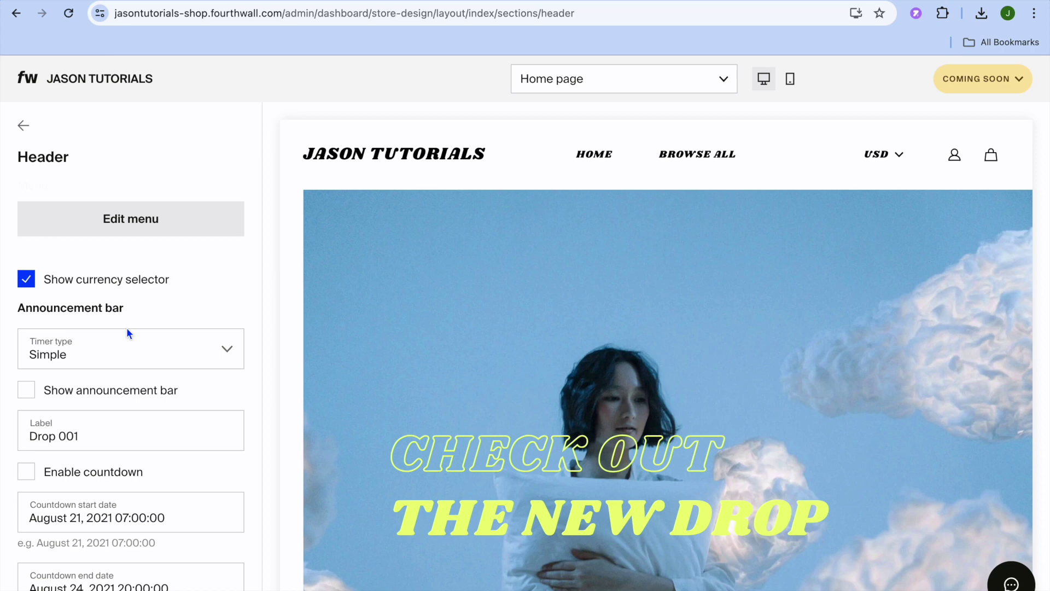
{"action": "scroll", "coordinate": [126, 328], "scroll_direction": "down", "scroll_amount": 1}
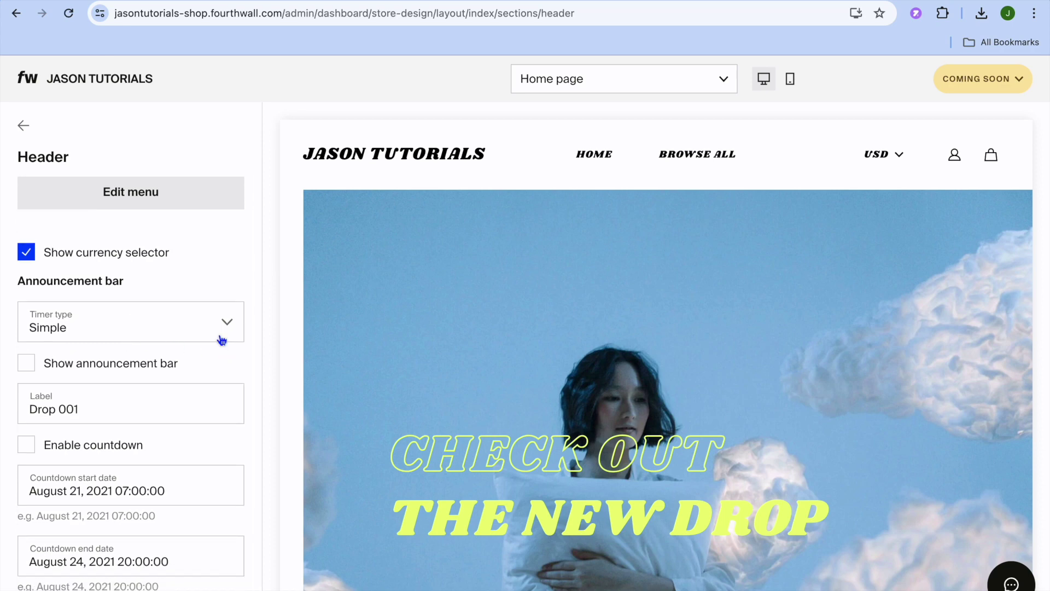
{"action": "left_click", "coordinate": [185, 198]}
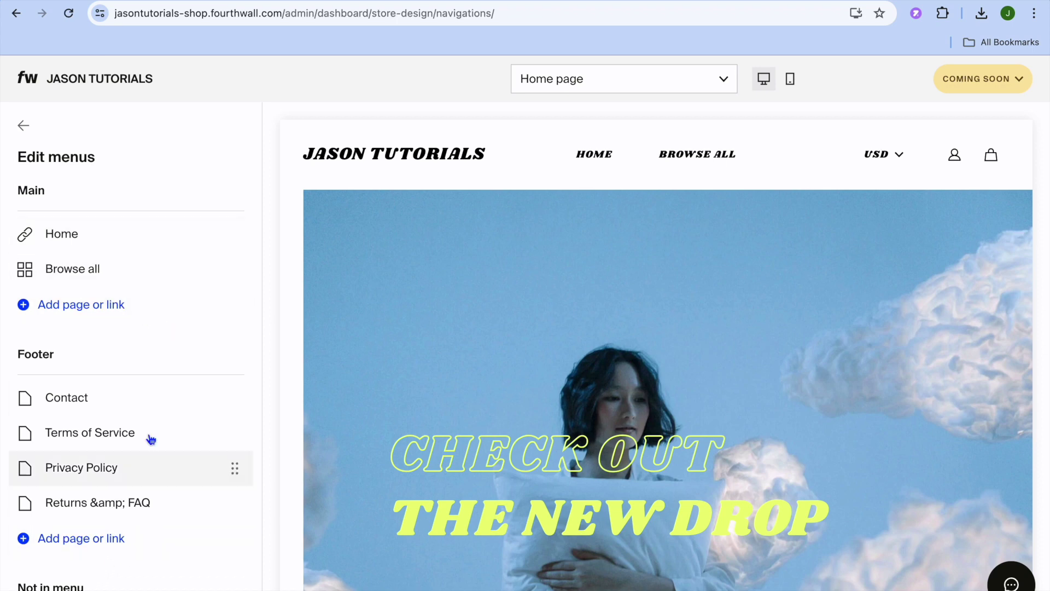
{"action": "left_click", "coordinate": [24, 125]}
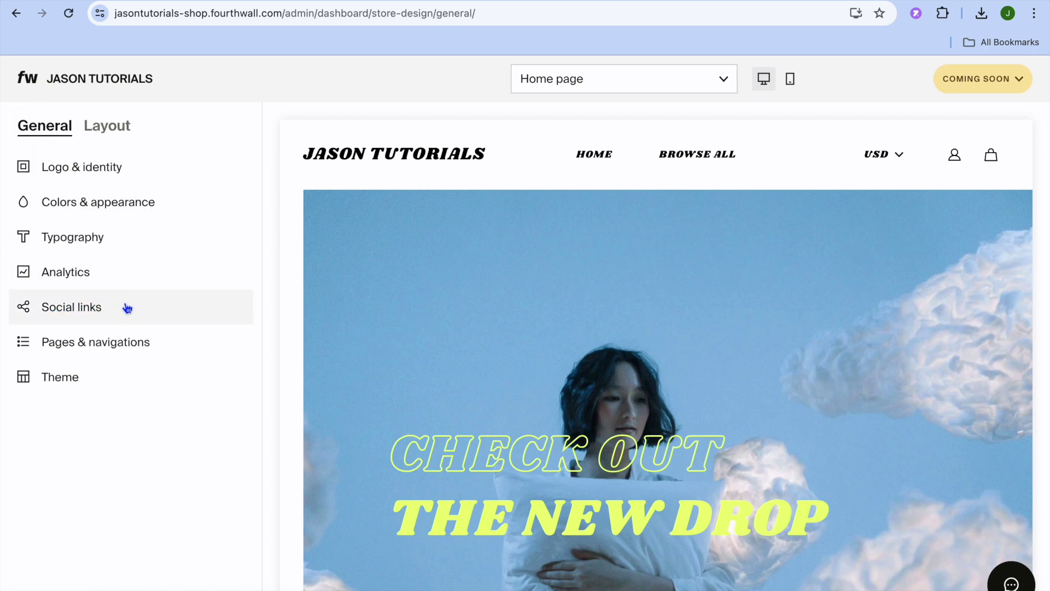
Look over the Social links, Pages & navigations and Typography settings in the general site design.
{"action": "left_click", "coordinate": [103, 308]}
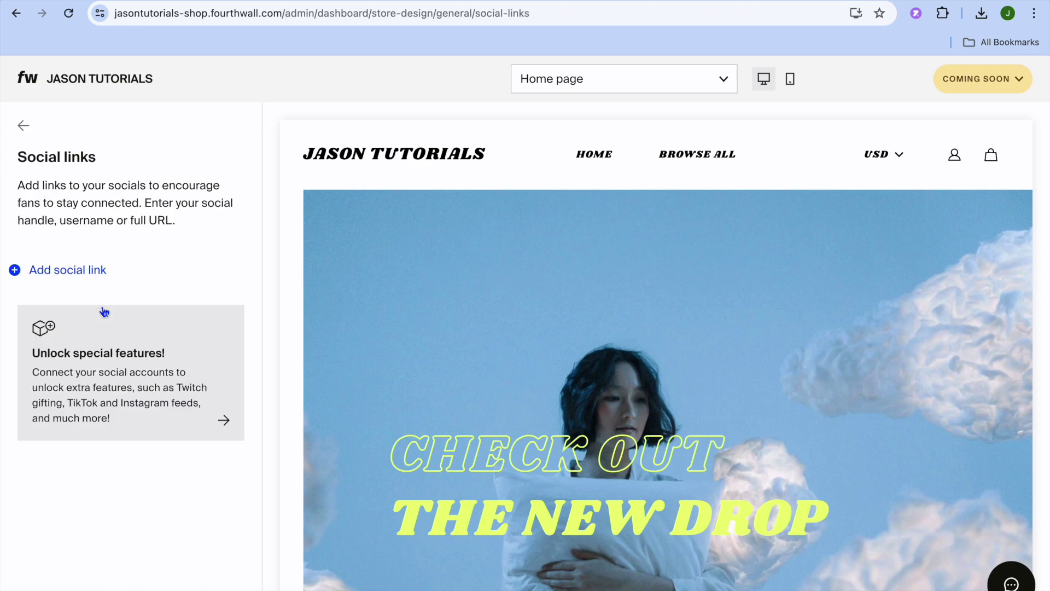
{"action": "left_click", "coordinate": [24, 125]}
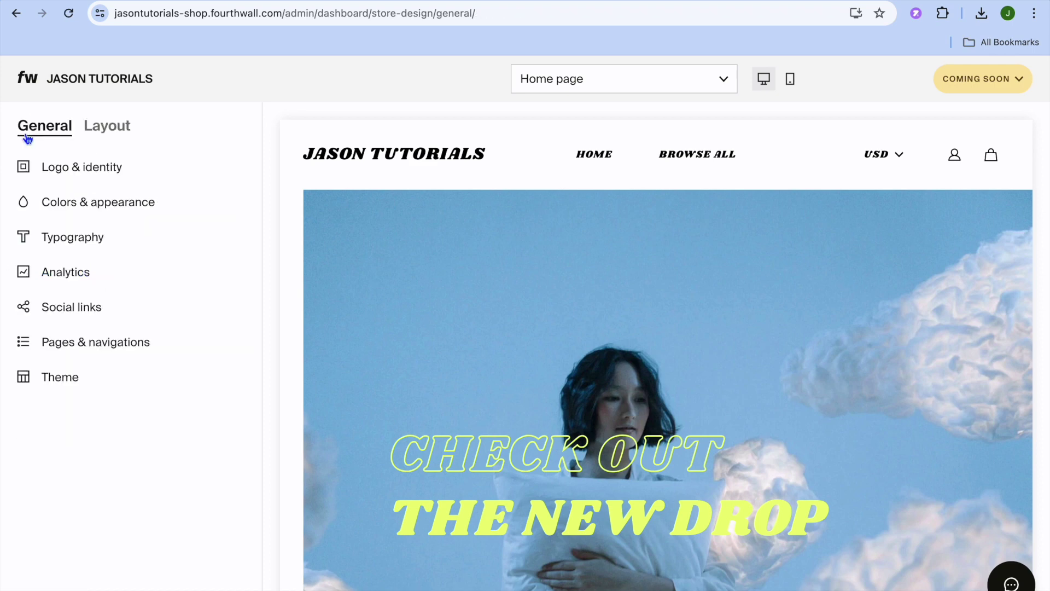
{"action": "left_click", "coordinate": [89, 346]}
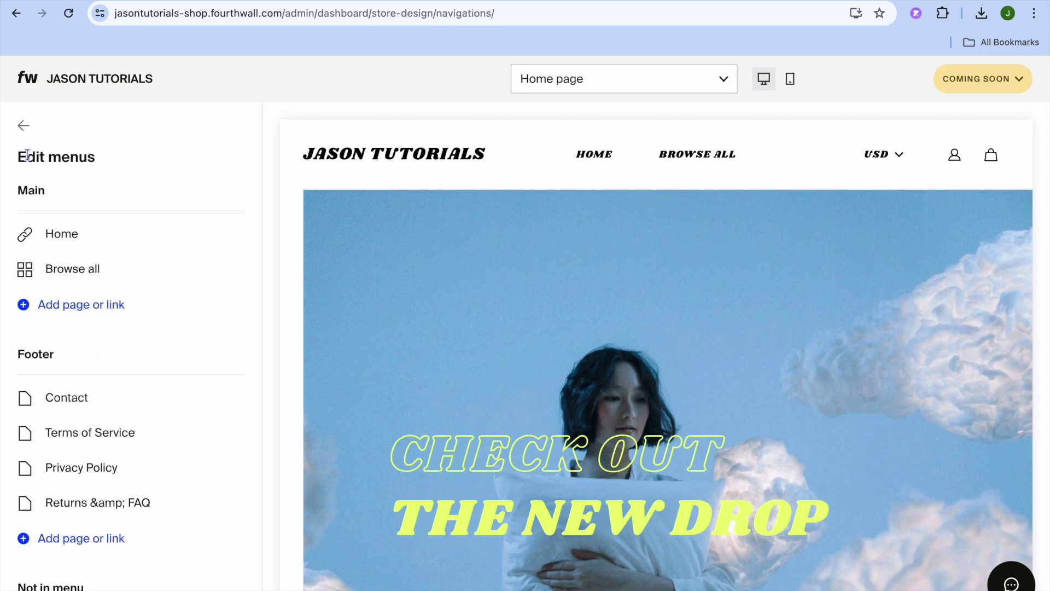
{"action": "left_click", "coordinate": [23, 125]}
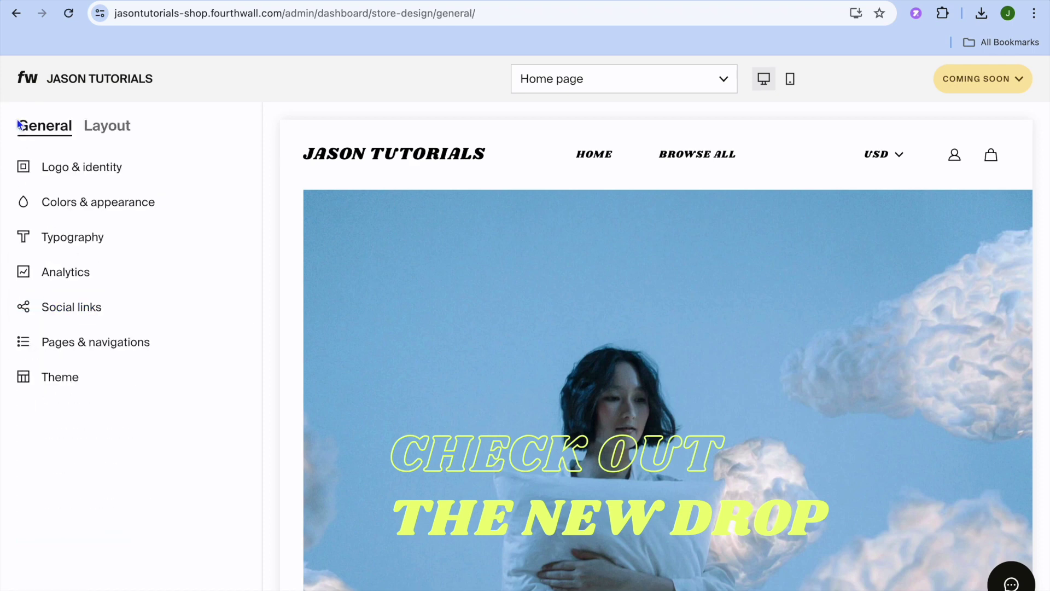
{"action": "left_click", "coordinate": [86, 239]}
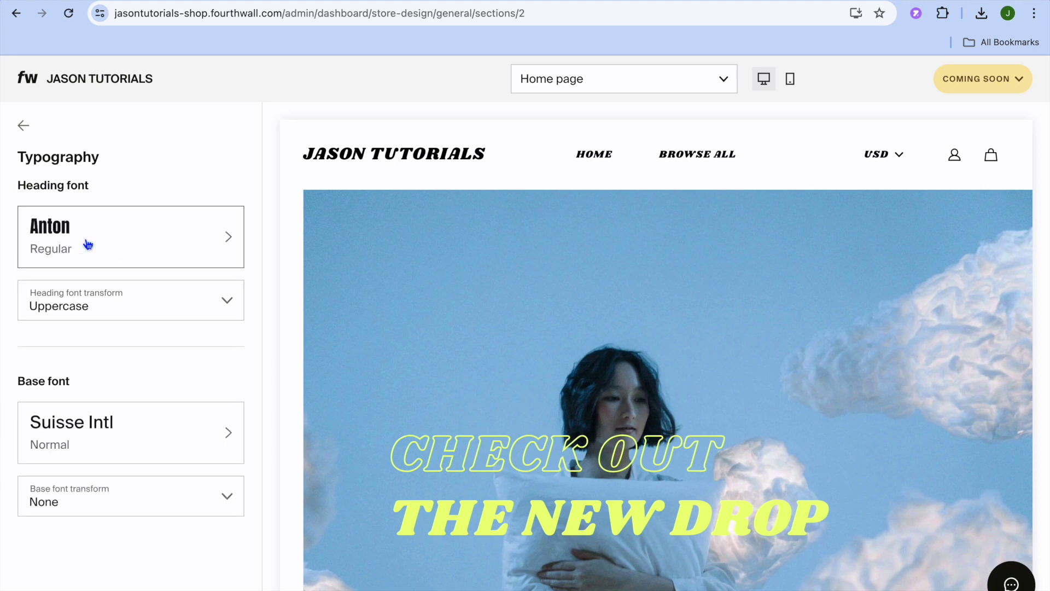
{"action": "left_click", "coordinate": [23, 125]}
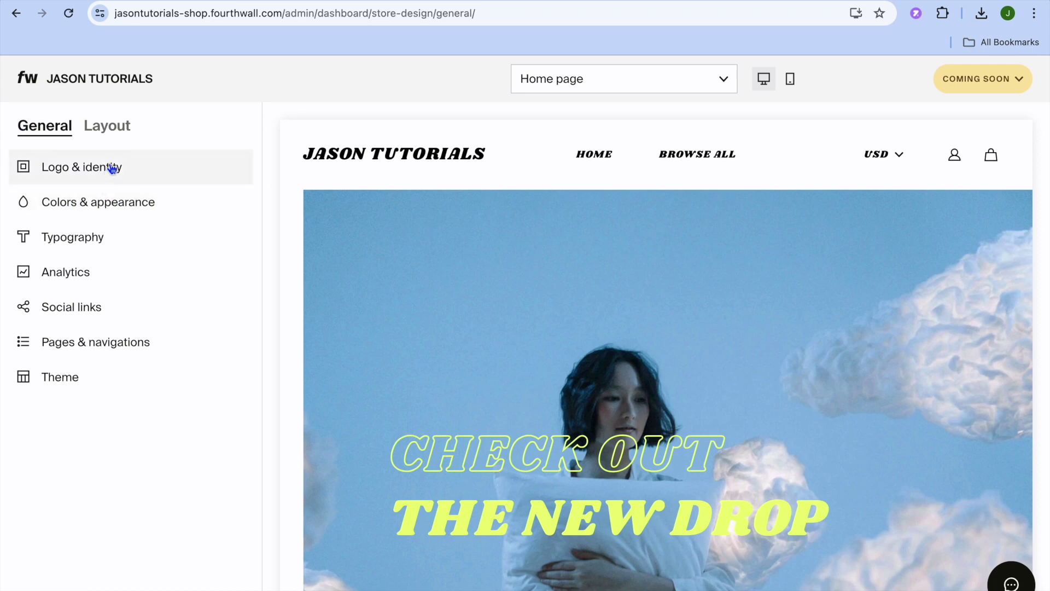
Look through the page layouts available for the site and view the Memberships feed layout.
{"action": "left_click", "coordinate": [116, 133]}
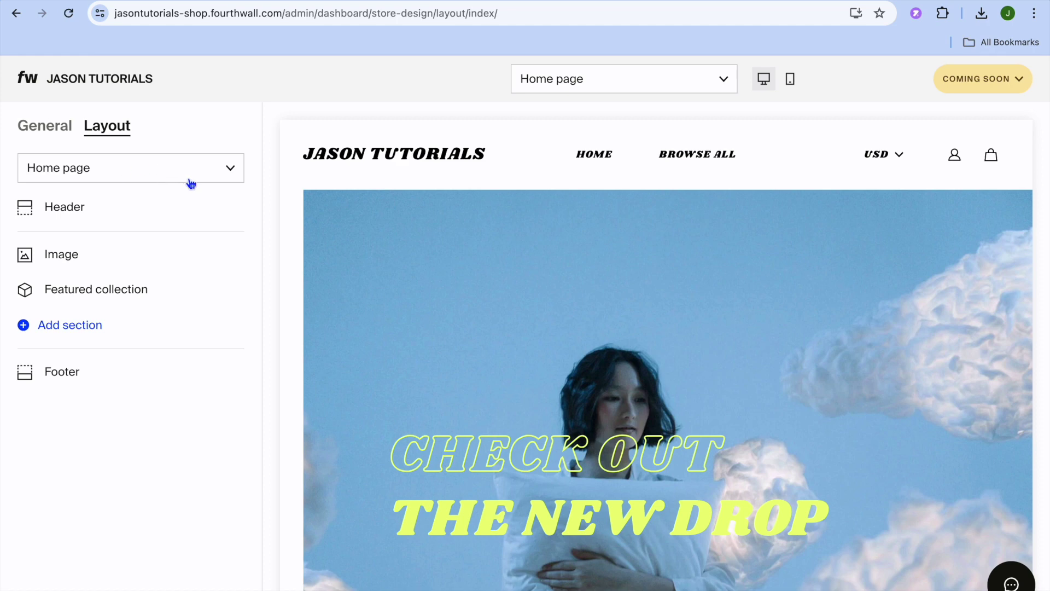
{"action": "left_click", "coordinate": [221, 174]}
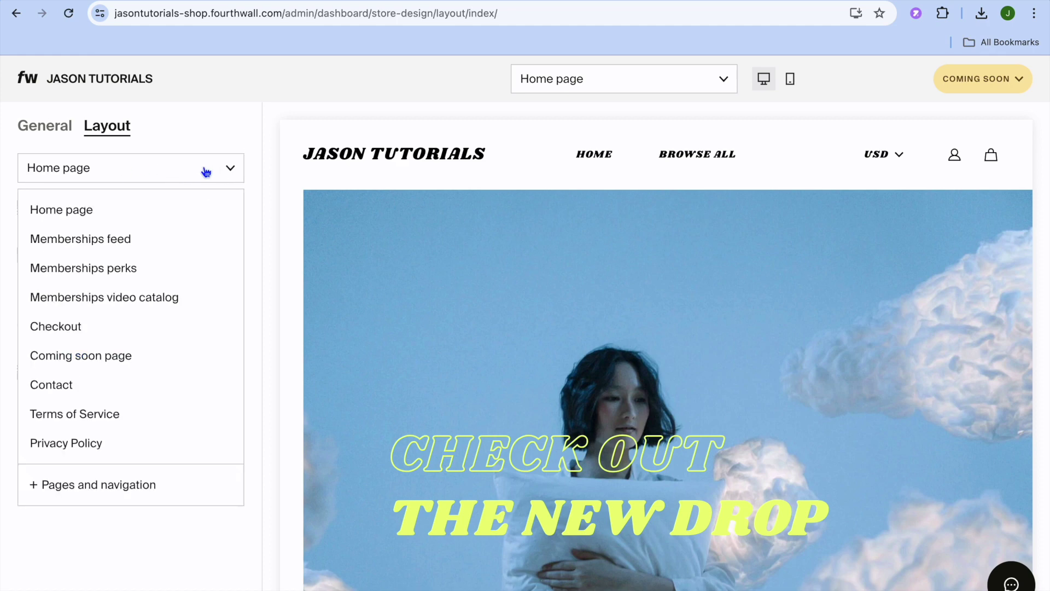
{"action": "left_click", "coordinate": [156, 251]}
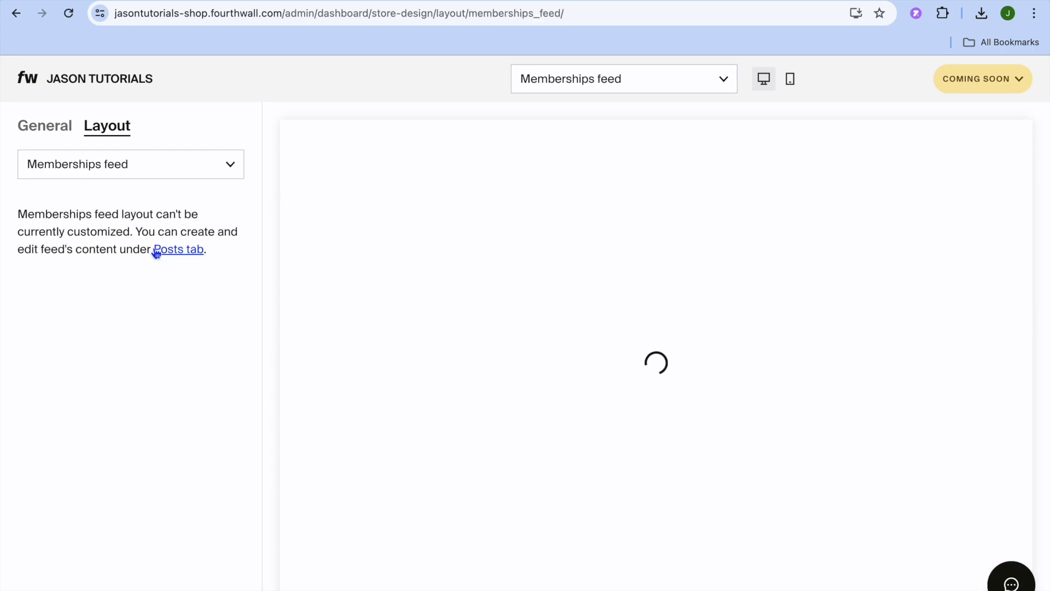
Examine the Checkout page preview and its skin, supporter message, donation and email marketing settings, and return to the general design settings.
{"action": "left_click", "coordinate": [231, 171]}
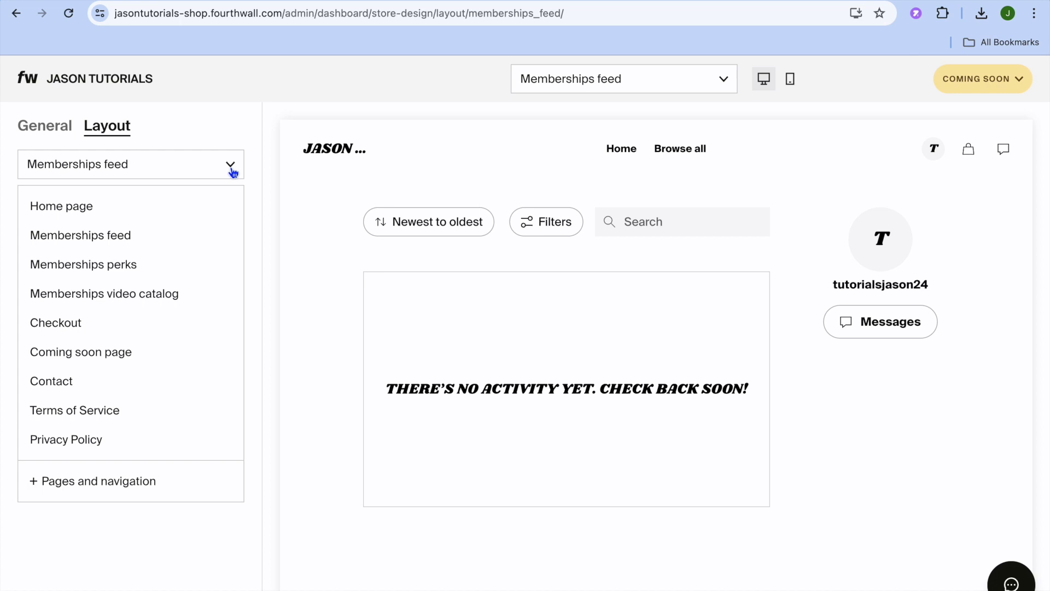
{"action": "left_click", "coordinate": [120, 328]}
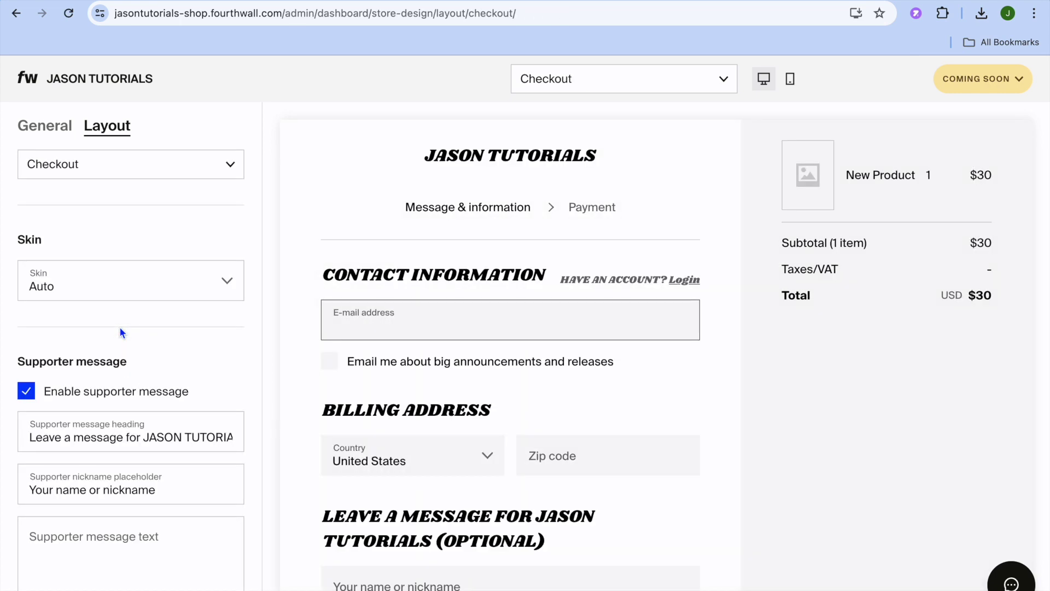
{"action": "scroll", "coordinate": [393, 371], "scroll_direction": "down", "scroll_amount": 6}
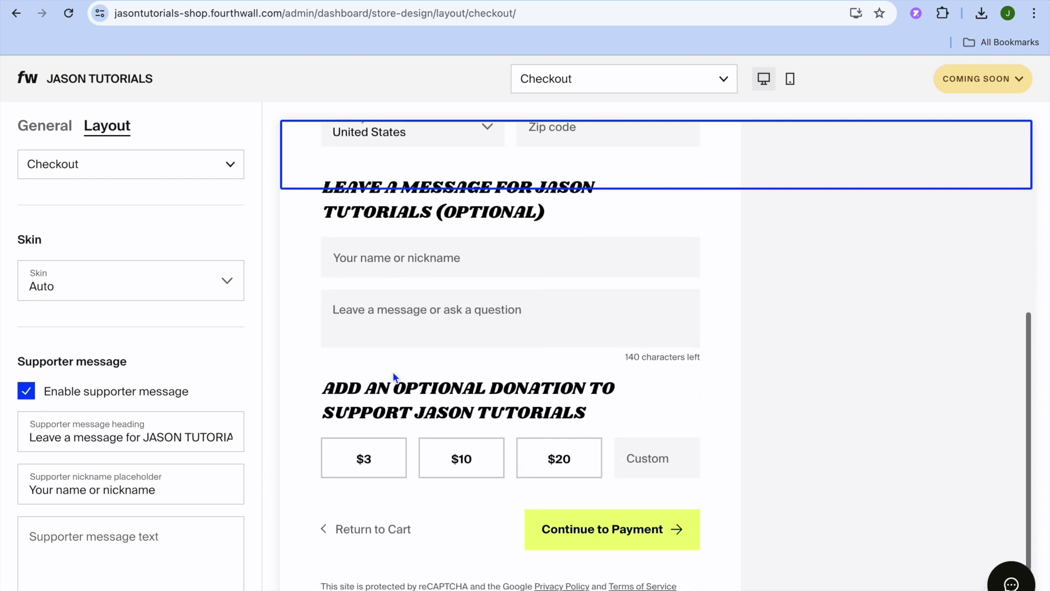
{"action": "scroll", "coordinate": [163, 520], "scroll_direction": "down", "scroll_amount": 10}
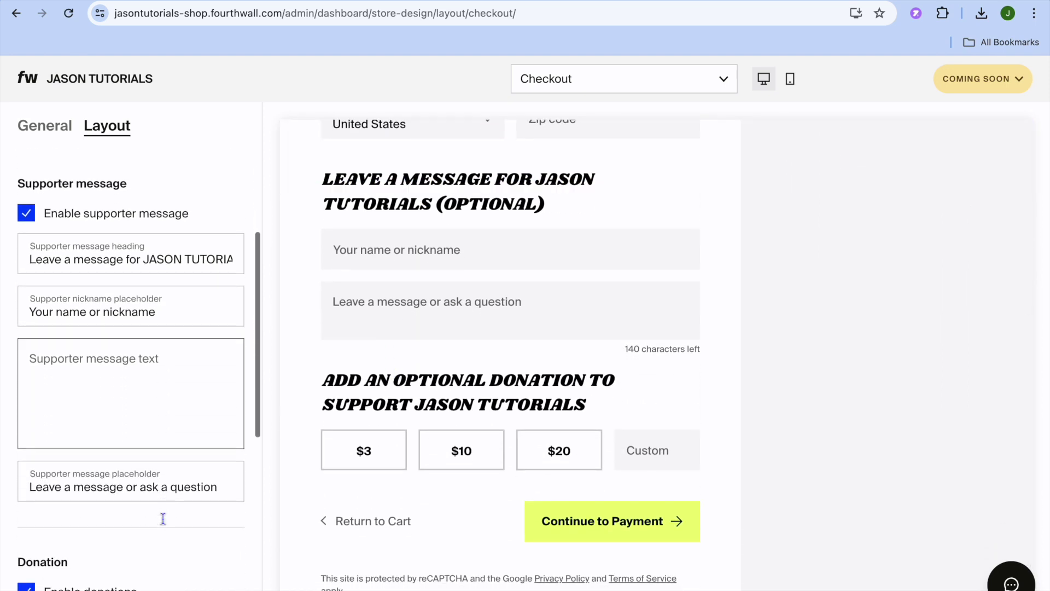
{"action": "scroll", "coordinate": [163, 525], "scroll_direction": "down", "scroll_amount": 1}
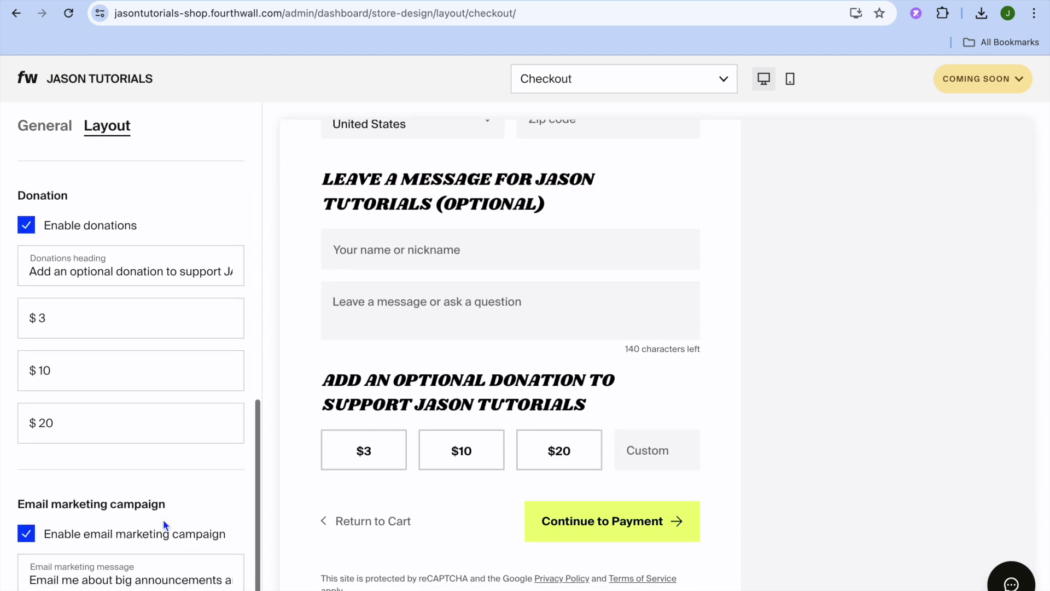
{"action": "scroll", "coordinate": [164, 525], "scroll_direction": "up", "scroll_amount": 2}
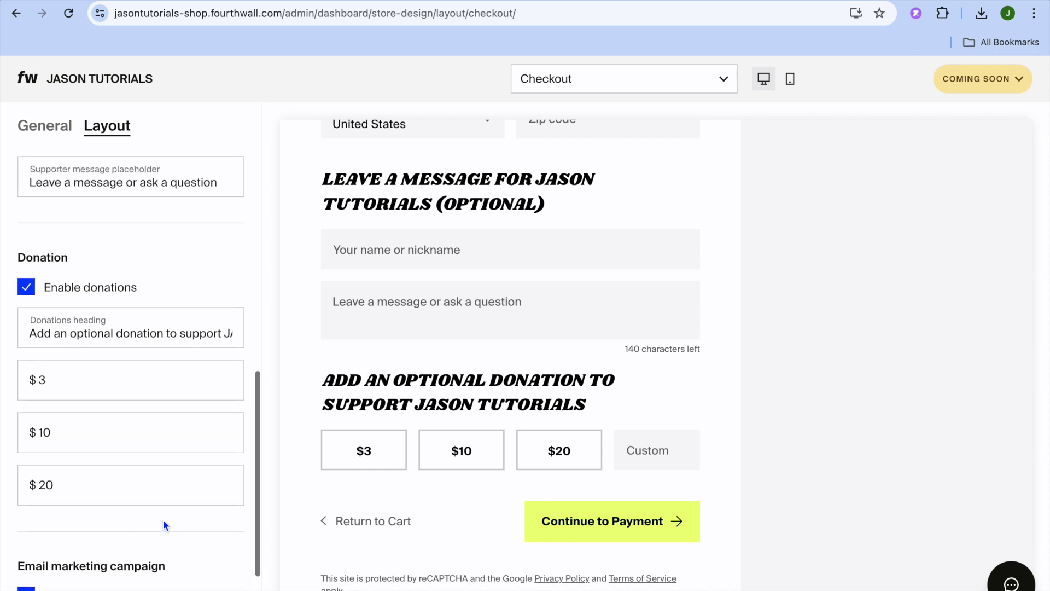
{"action": "scroll", "coordinate": [163, 520], "scroll_direction": "up", "scroll_amount": 3}
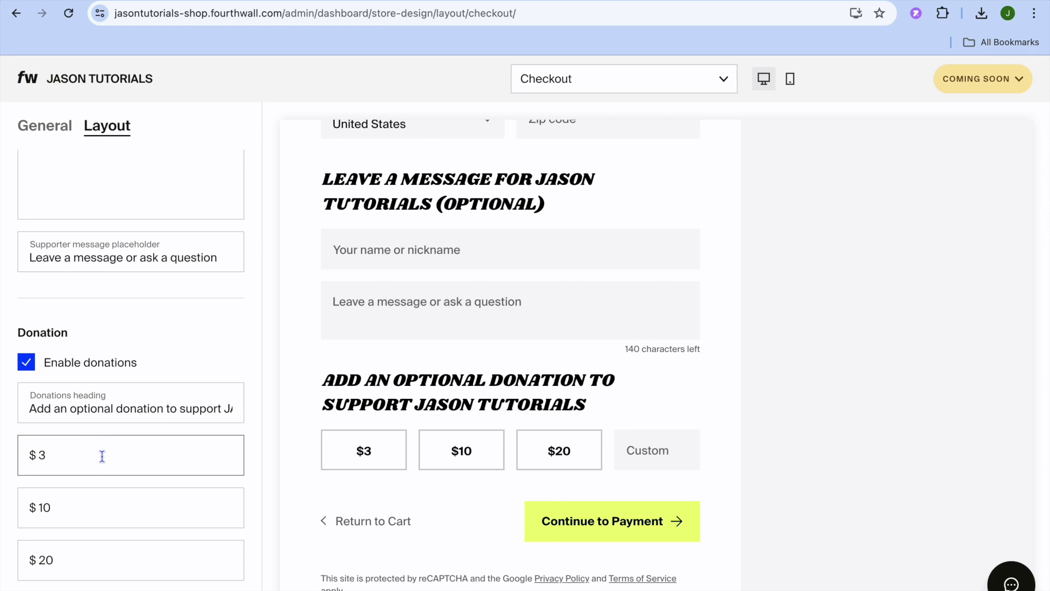
{"action": "scroll", "coordinate": [97, 458], "scroll_direction": "down", "scroll_amount": 5}
{"action": "scroll", "coordinate": [97, 458], "scroll_direction": "up", "scroll_amount": 15}
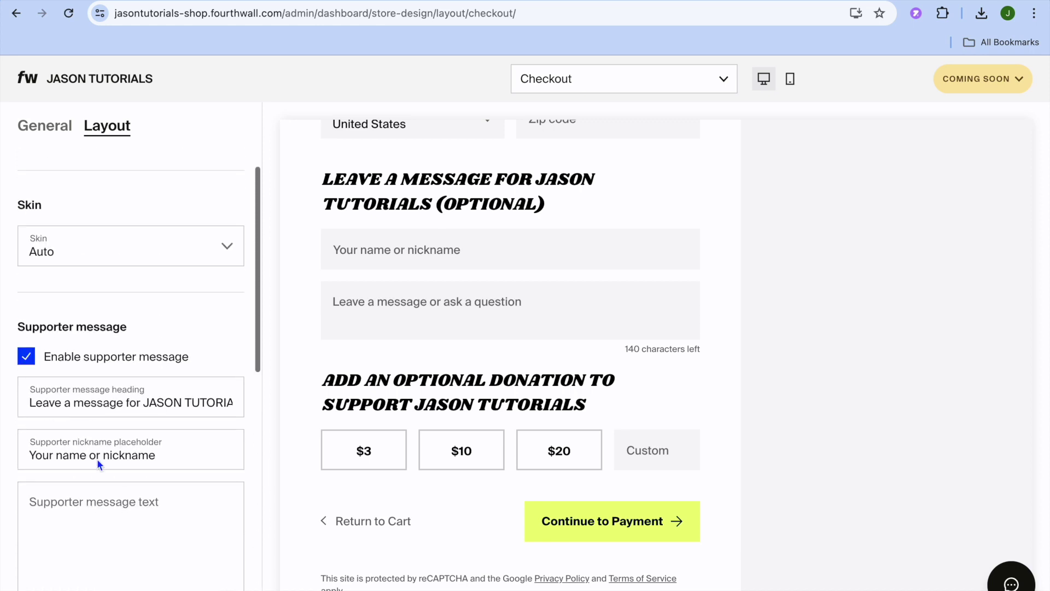
{"action": "scroll", "coordinate": [97, 459], "scroll_direction": "up", "scroll_amount": 1}
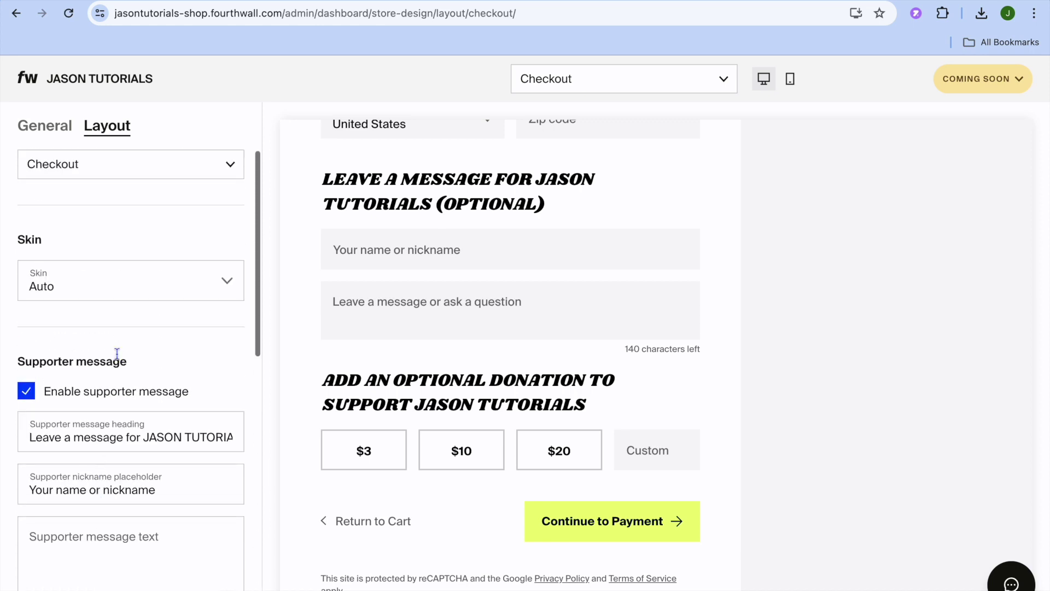
{"action": "left_click", "coordinate": [149, 169]}
{"action": "scroll", "coordinate": [130, 328], "scroll_direction": "down", "scroll_amount": 1}
{"action": "scroll", "coordinate": [129, 326], "scroll_direction": "up", "scroll_amount": 1}
{"action": "left_click", "coordinate": [51, 128]}
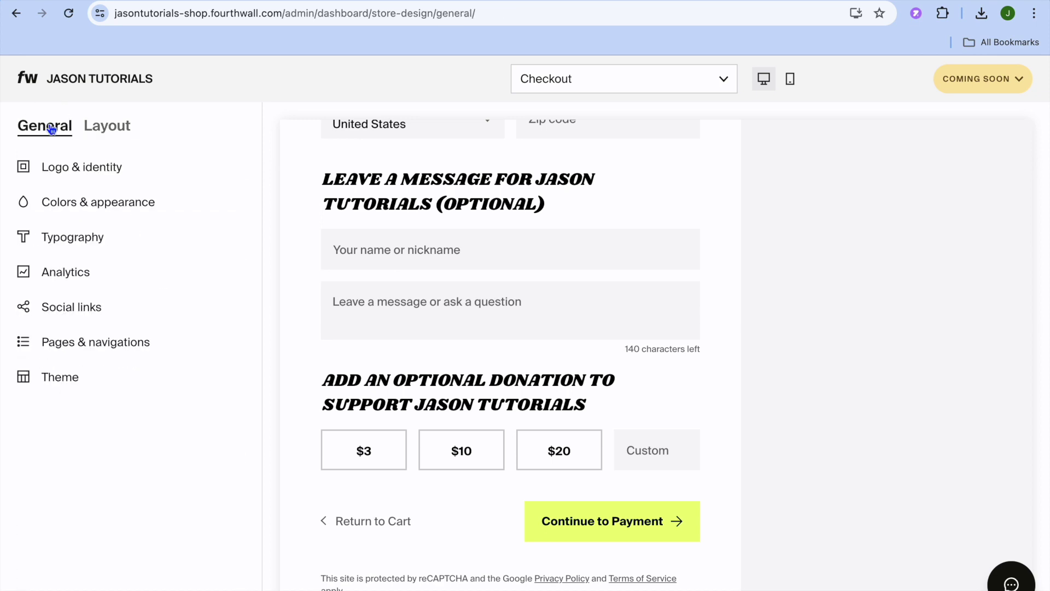
Look over the shop's availability options, select Live as a trial, and close them without saving.
{"action": "left_click", "coordinate": [1007, 83]}
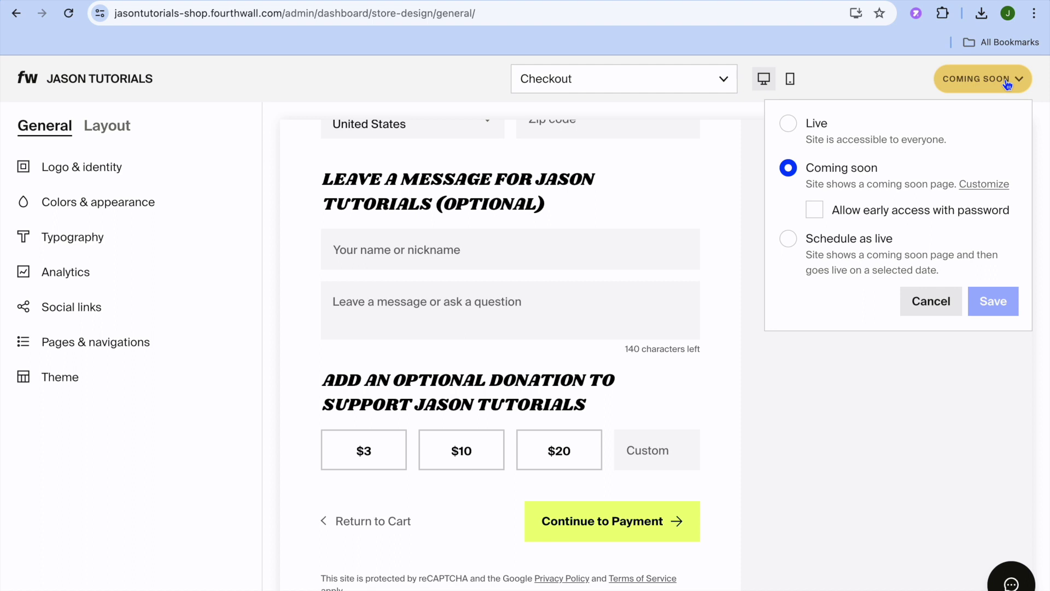
{"action": "left_click", "coordinate": [789, 124]}
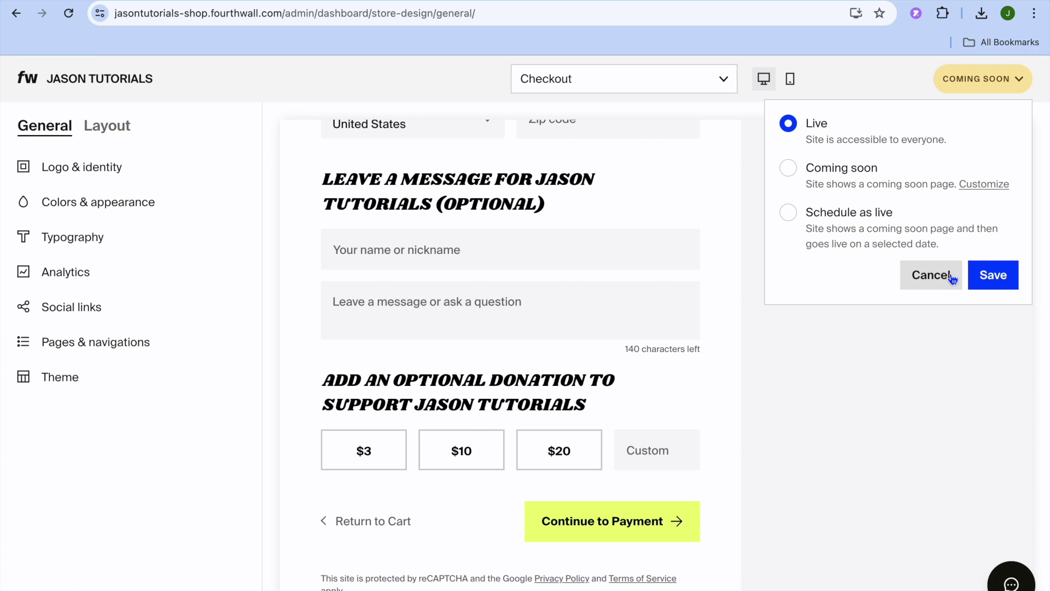
{"action": "left_click", "coordinate": [895, 400]}
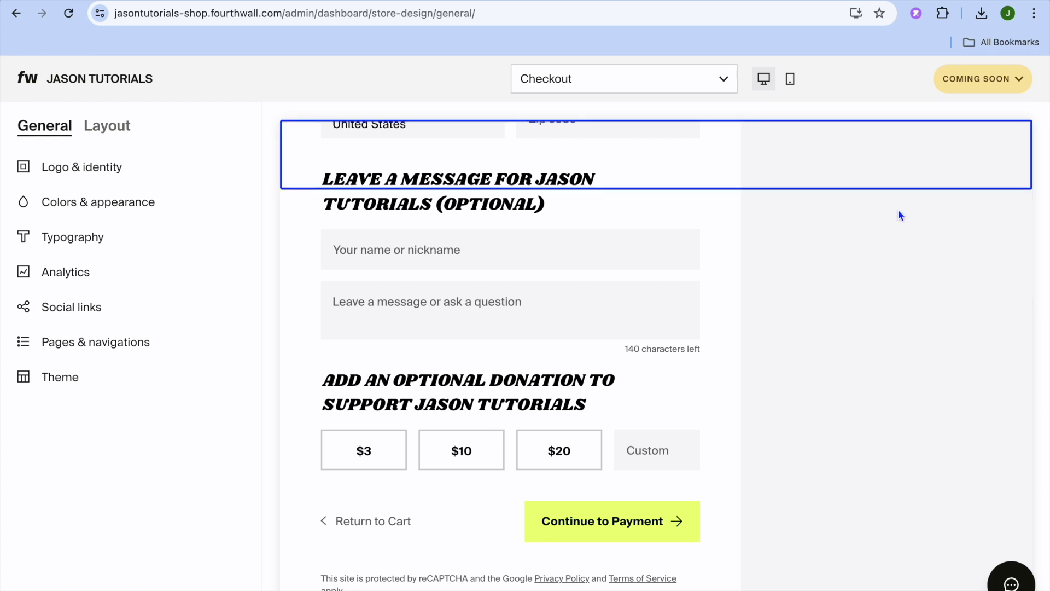